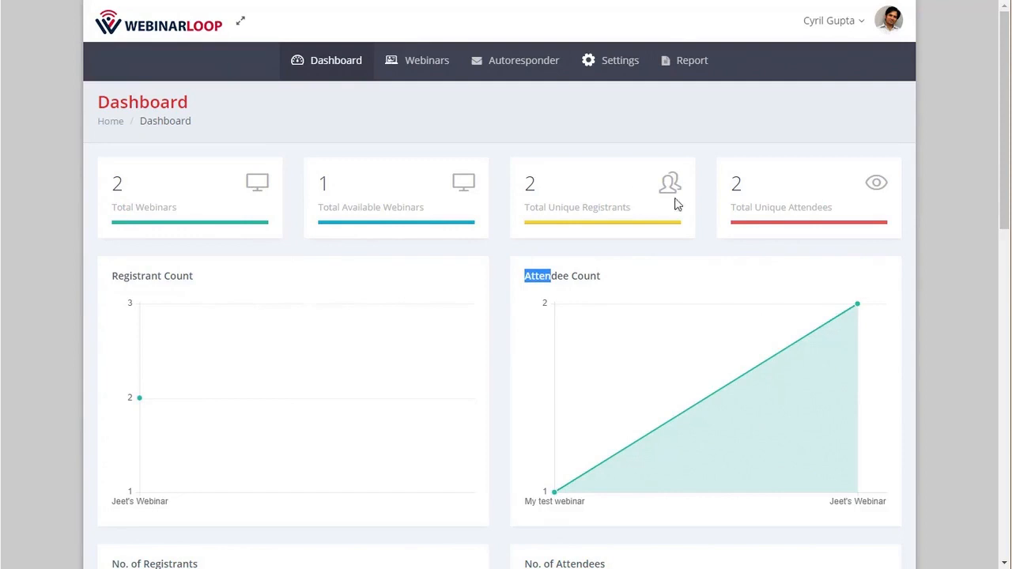
Examine the dashboard's registrant and attendee tables, the list of own webinars and the webinars hosted as presenter
scroll(546, 466, down, 3)
scroll(543, 463, down, 3)
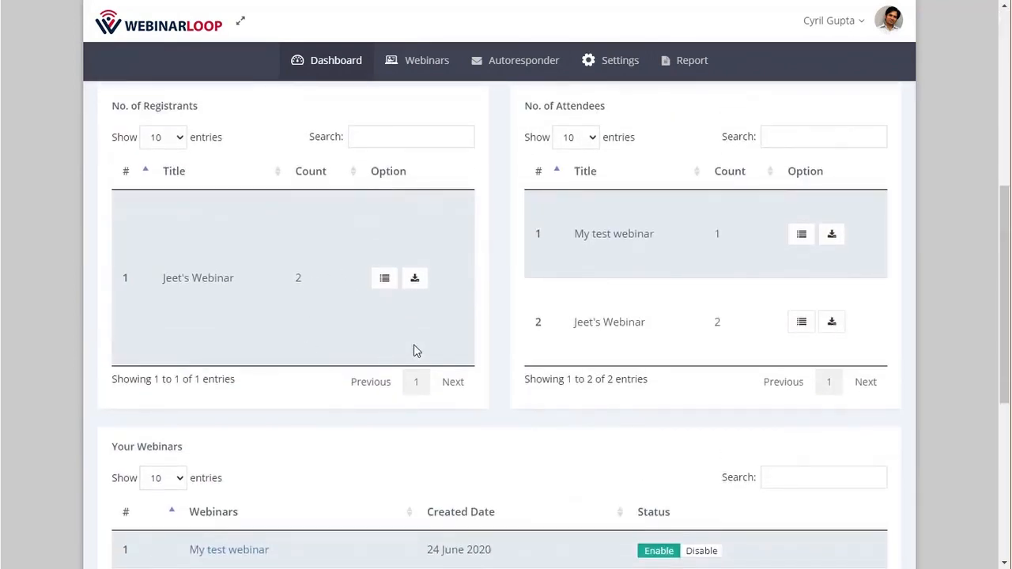
scroll(411, 403, up, 1)
scroll(410, 402, down, 2)
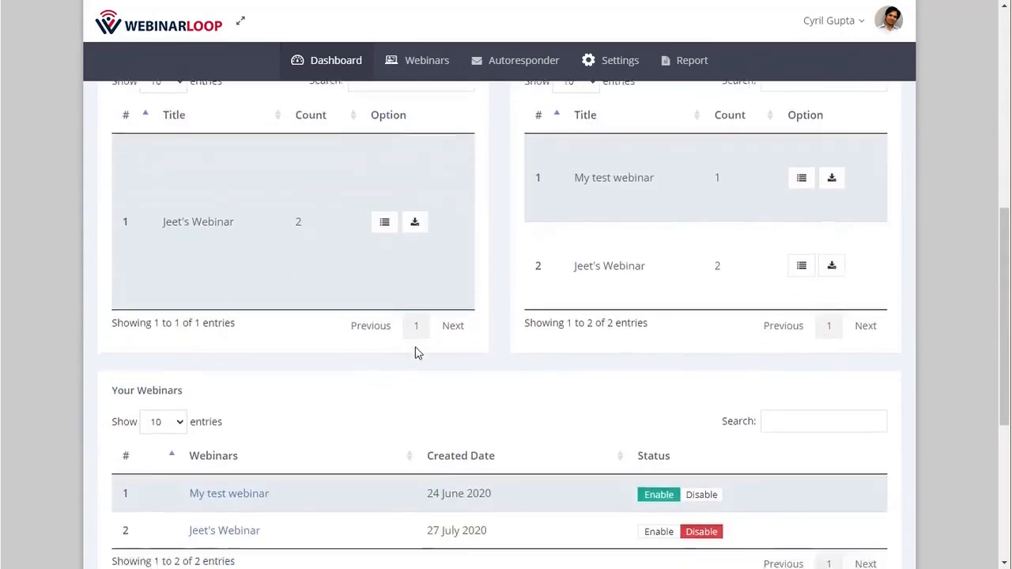
scroll(413, 350, down, 3)
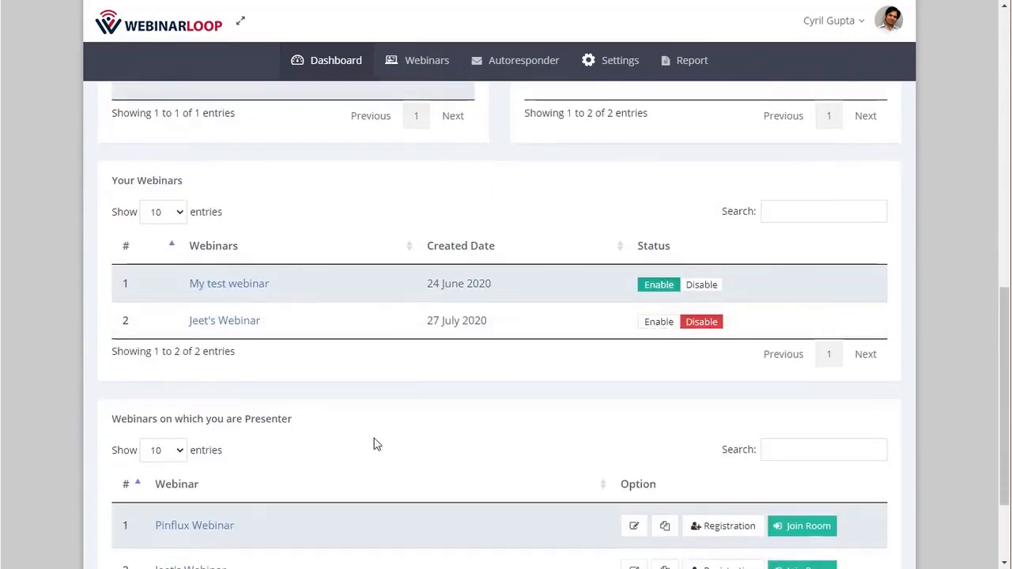
scroll(419, 443, down, 2)
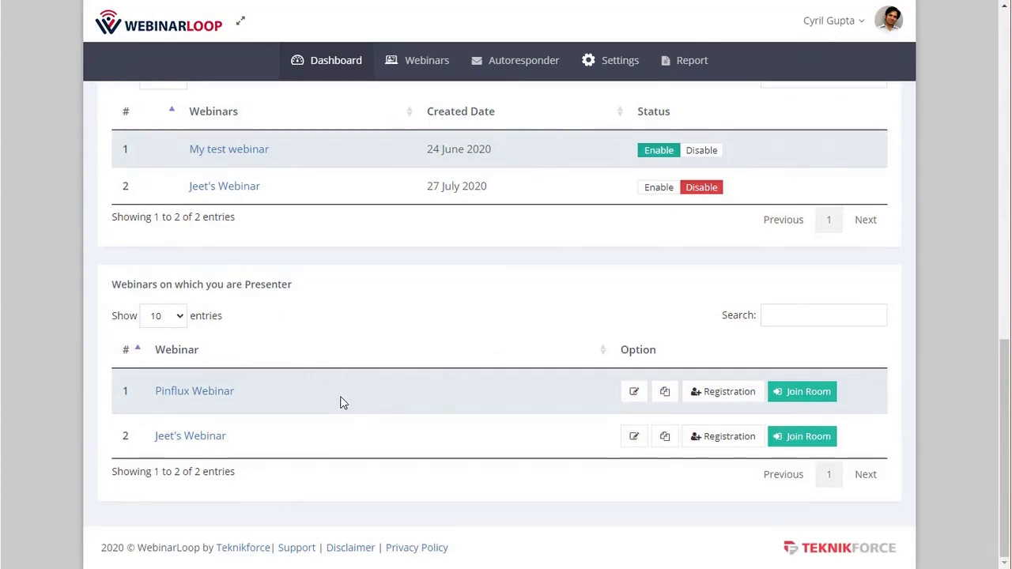
scroll(351, 364, up, 10)
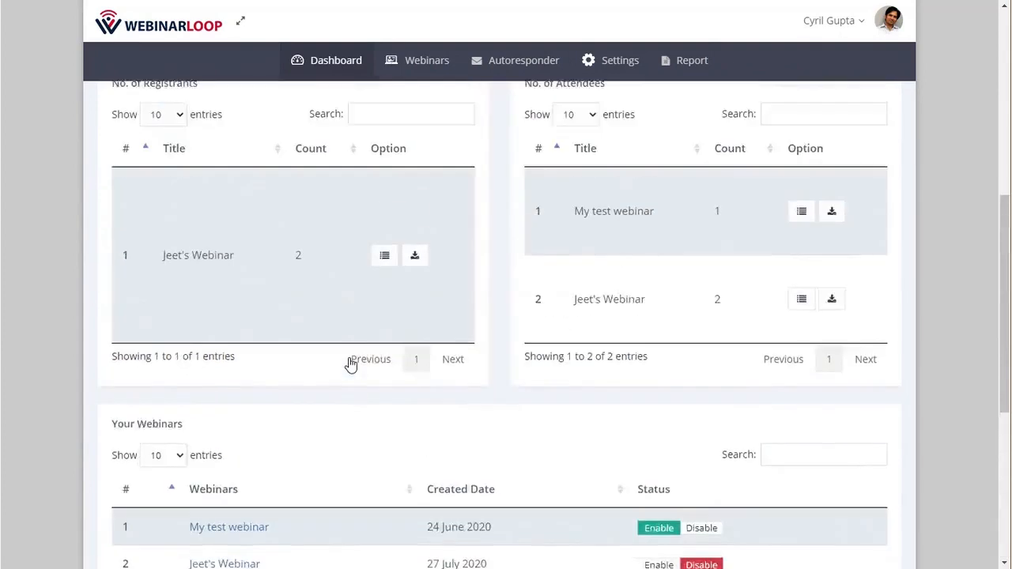
Open the setup of the live webinar from the list of managed webinars
click(421, 58)
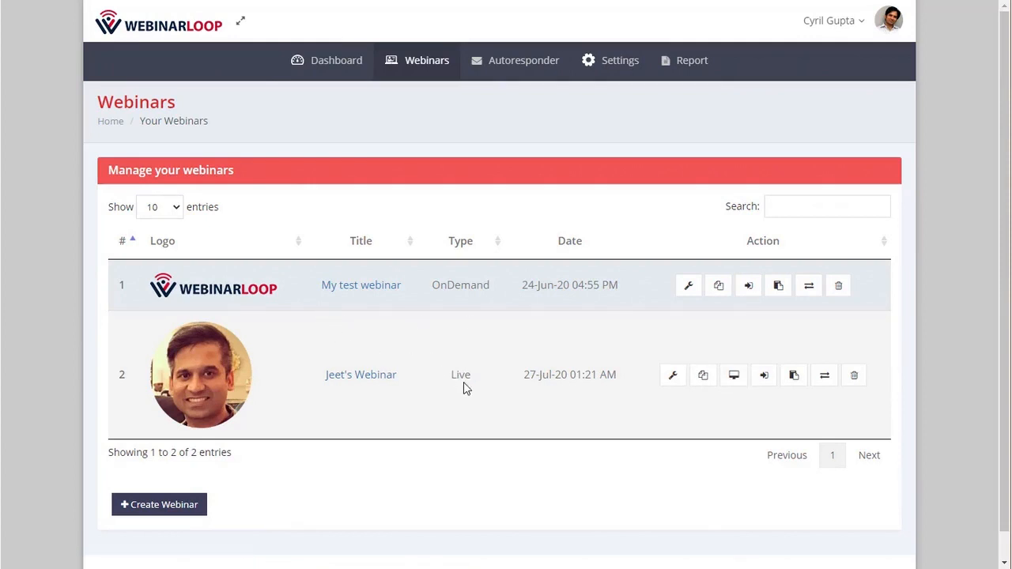
click(666, 430)
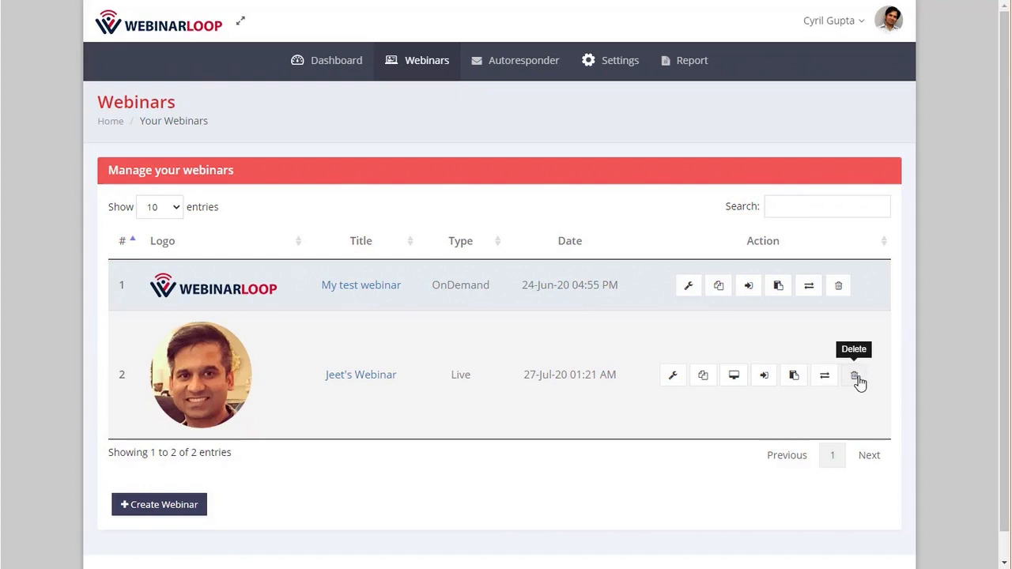
click(672, 377)
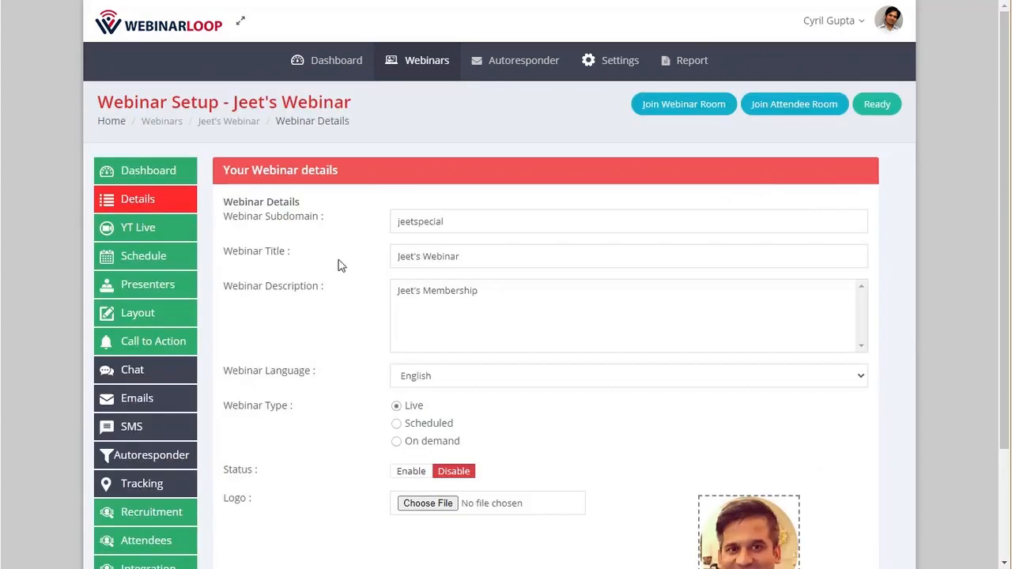
Review the webinar details, including subdomain, title, description, language, type, status and logo
drag(447, 222, 378, 233)
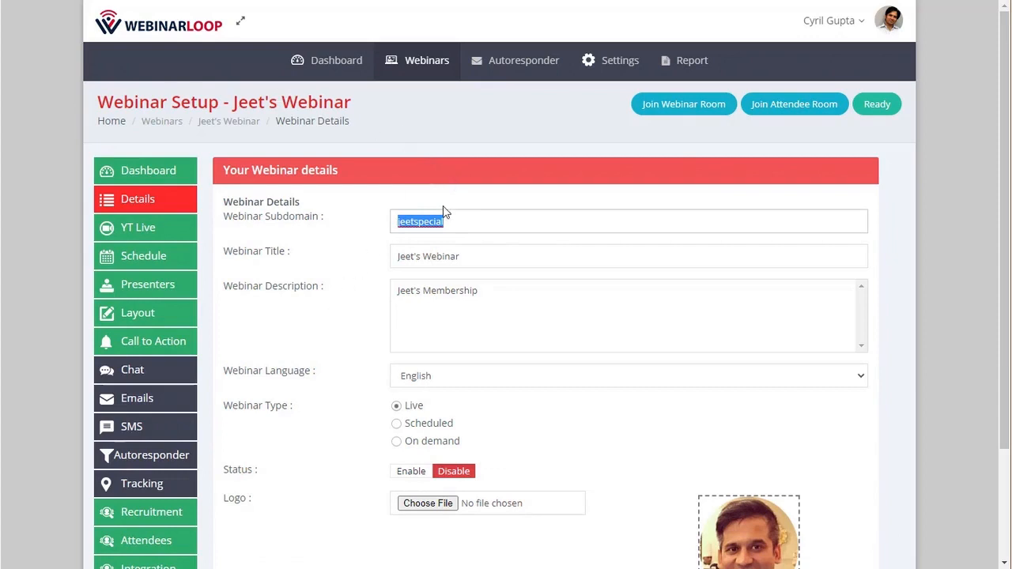
drag(409, 255, 467, 242)
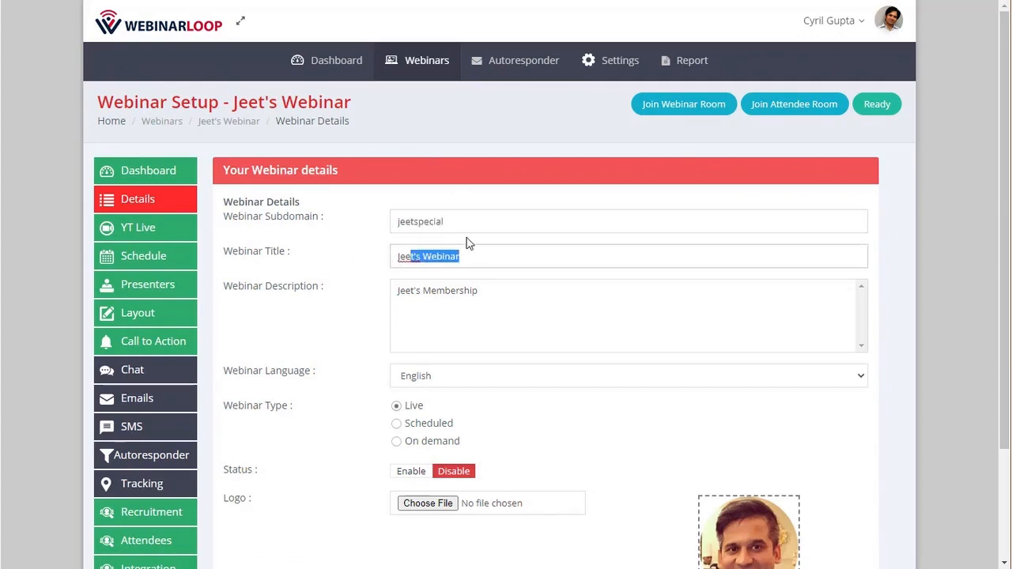
scroll(435, 367, down, 2)
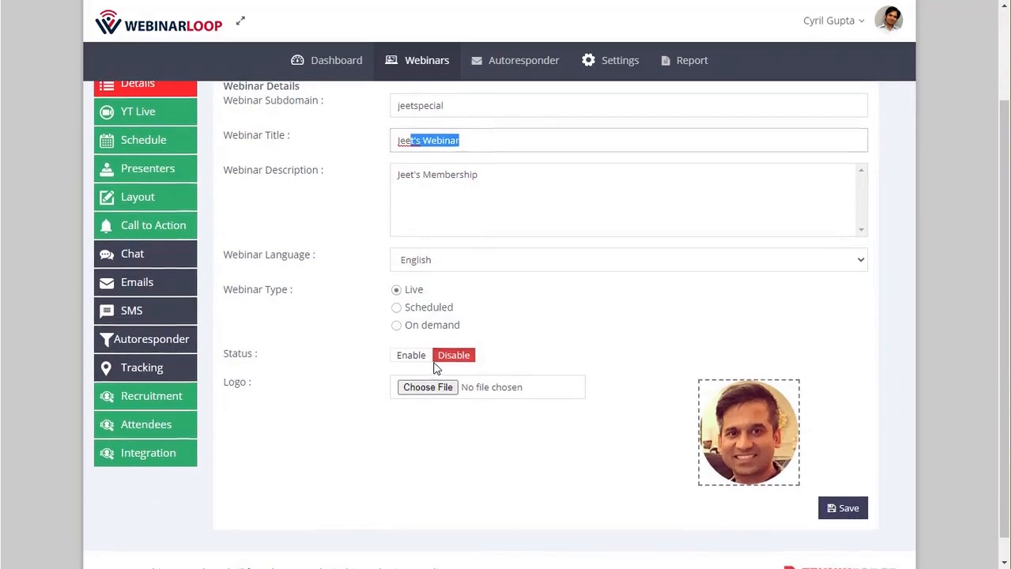
click(474, 265)
click(475, 267)
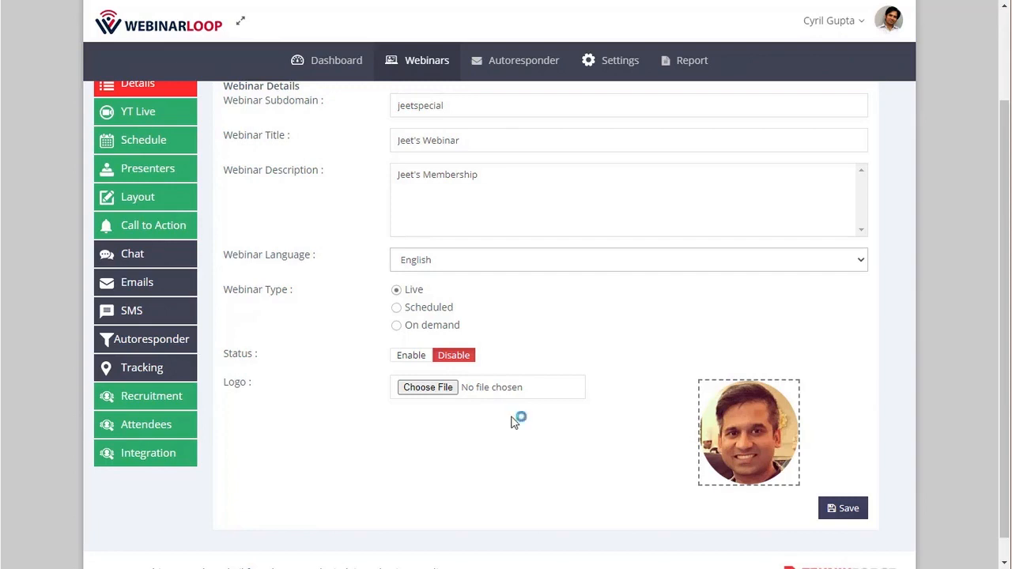
scroll(396, 277, up, 1)
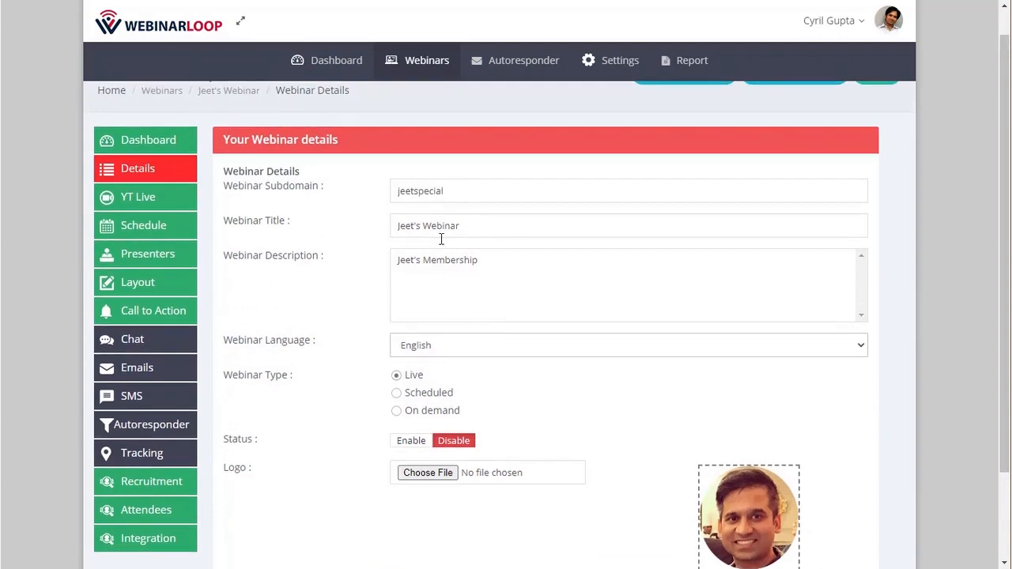
scroll(534, 437, down, 2)
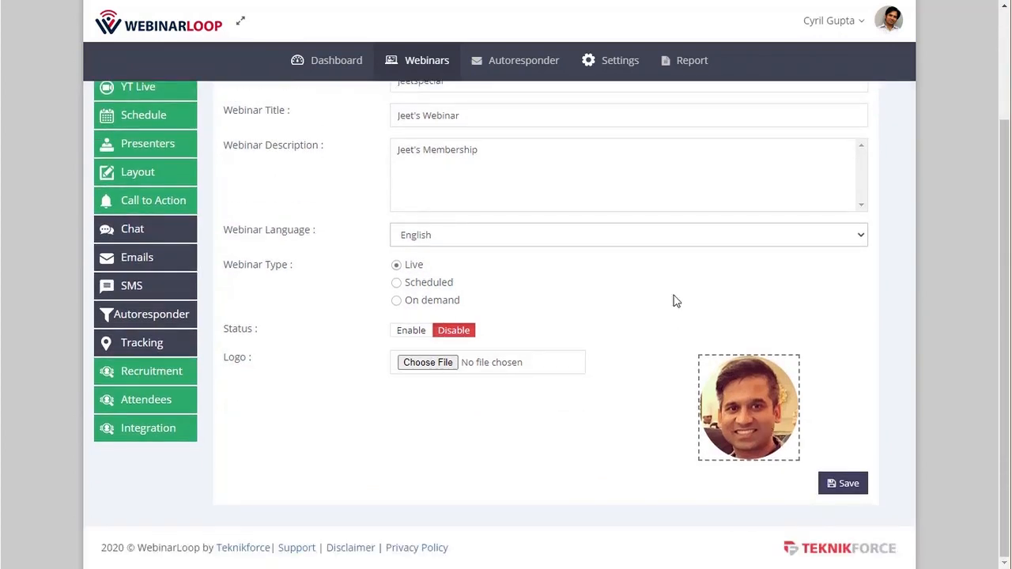
scroll(717, 345, up, 2)
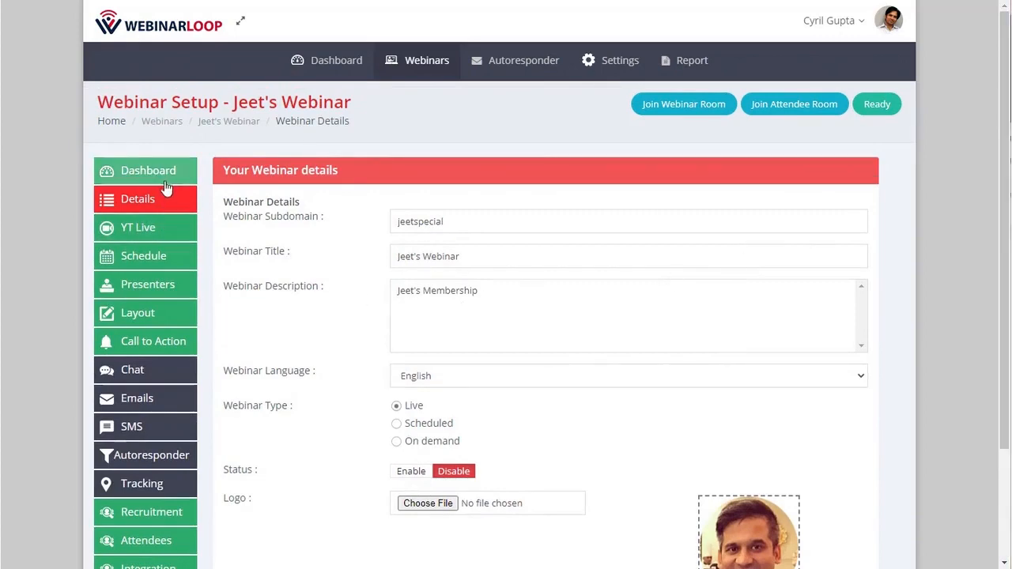
Look through the webinar's setup sections, from Dashboard and Details down to Attendees and Integration
scroll(164, 384, down, 2)
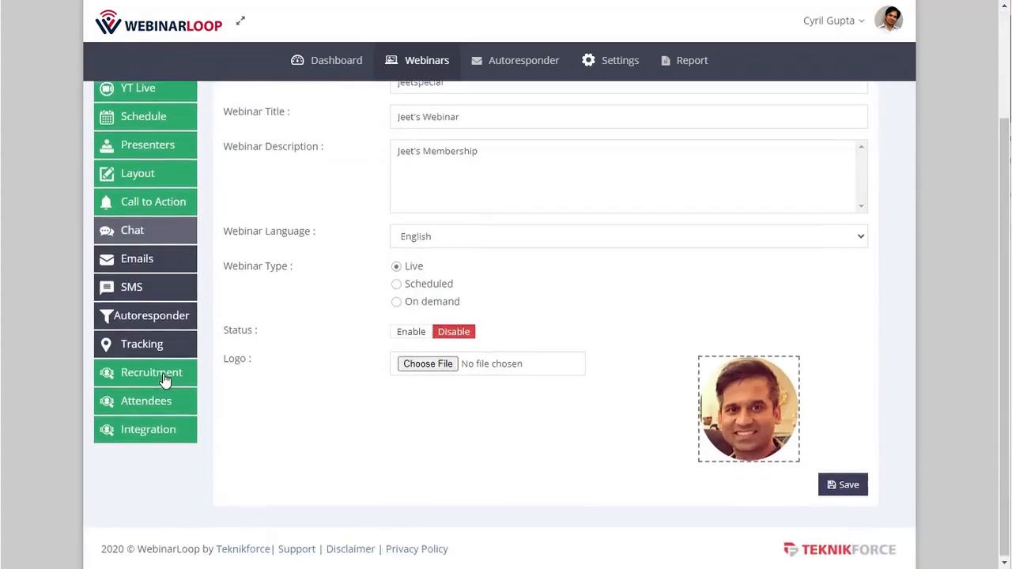
scroll(165, 379, up, 2)
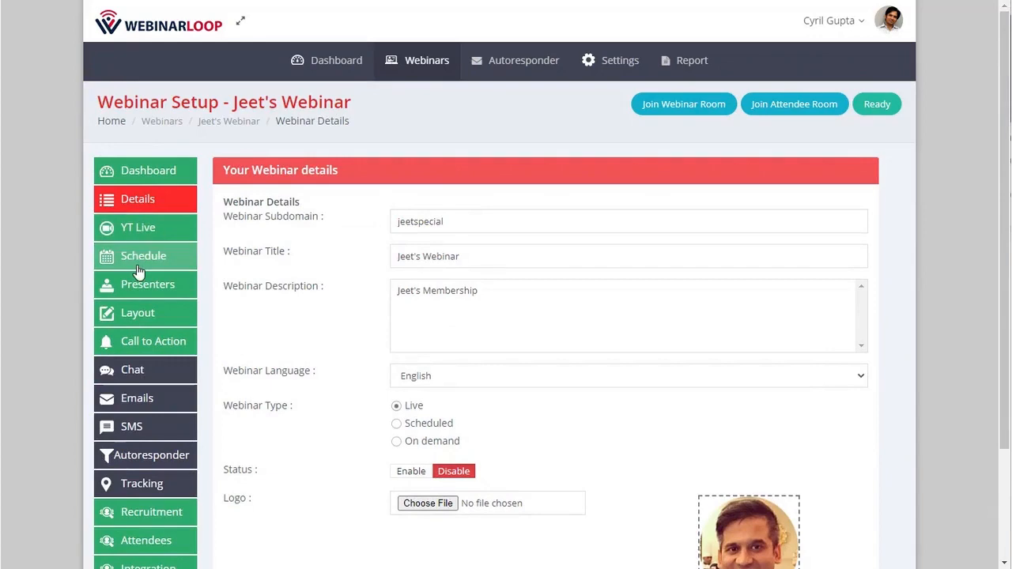
scroll(142, 356, down, 2)
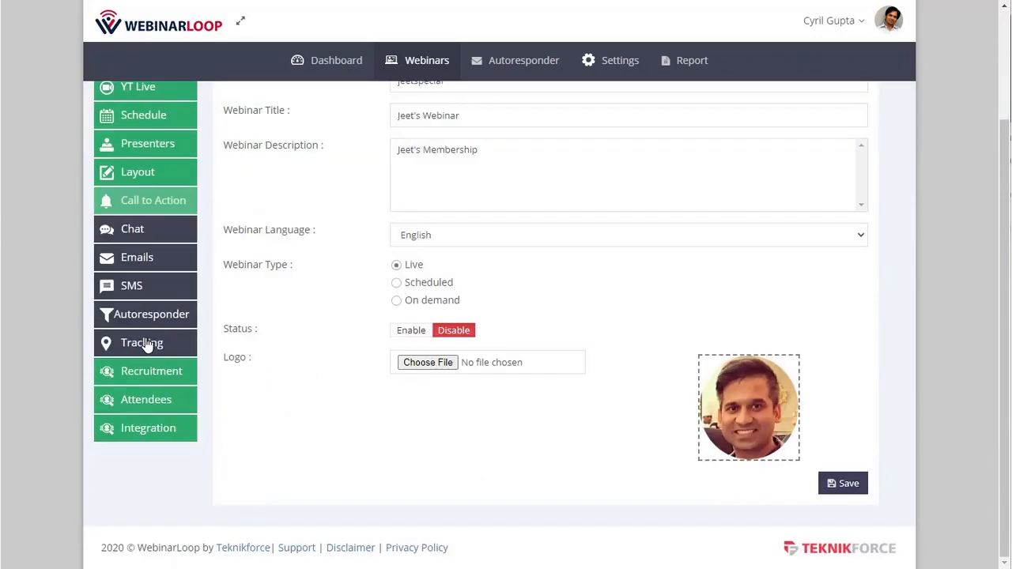
scroll(146, 346, up, 2)
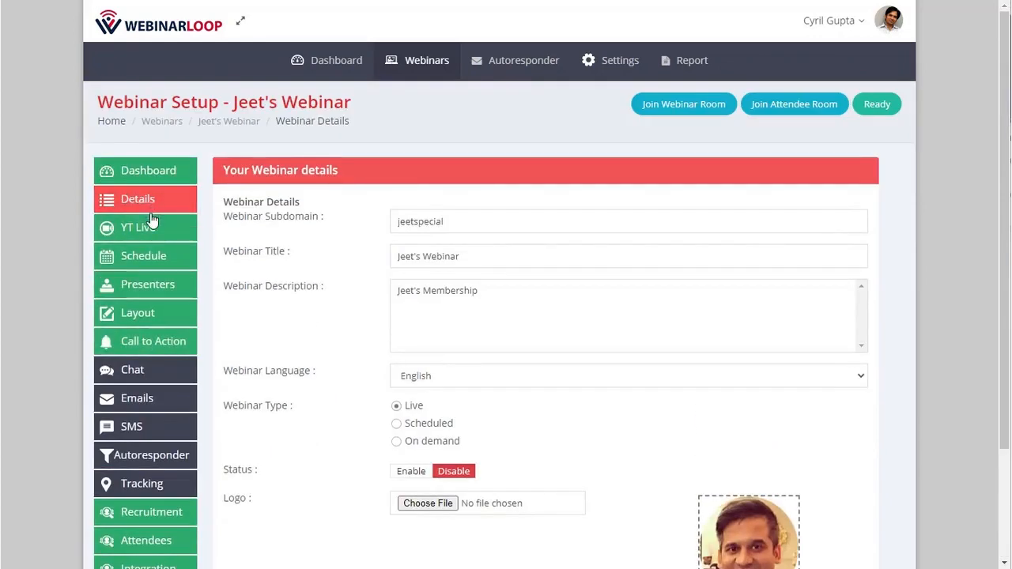
scroll(155, 382, down, 1)
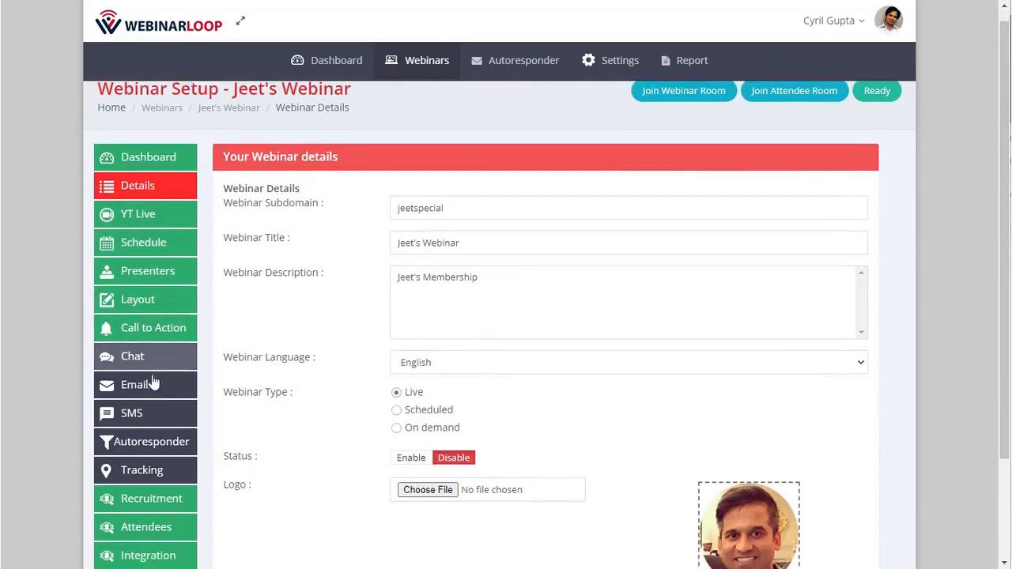
scroll(146, 332, down, 1)
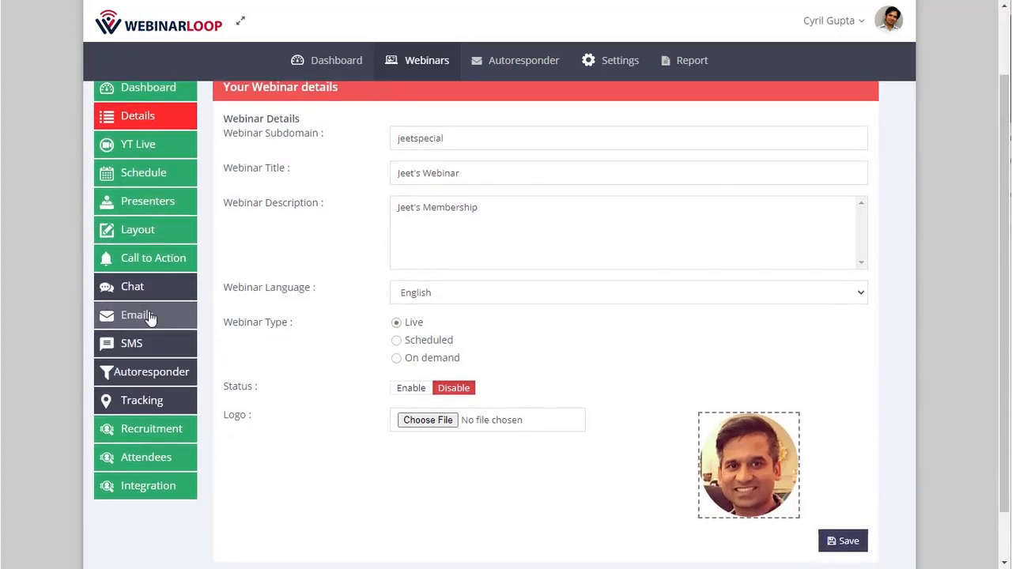
scroll(150, 318, up, 1)
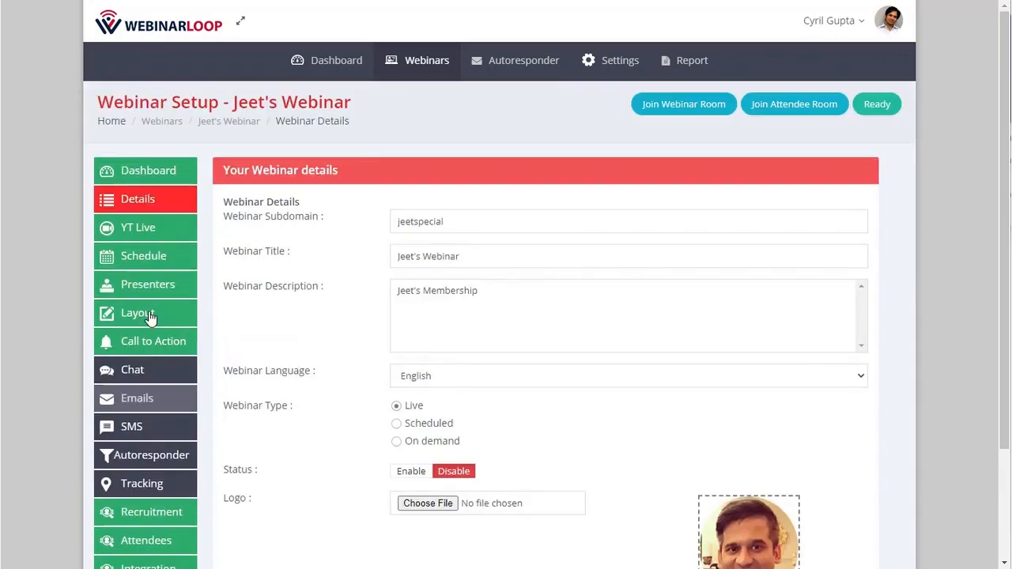
View the checklist of what must be set up before the webinar can go live, and close it
click(871, 107)
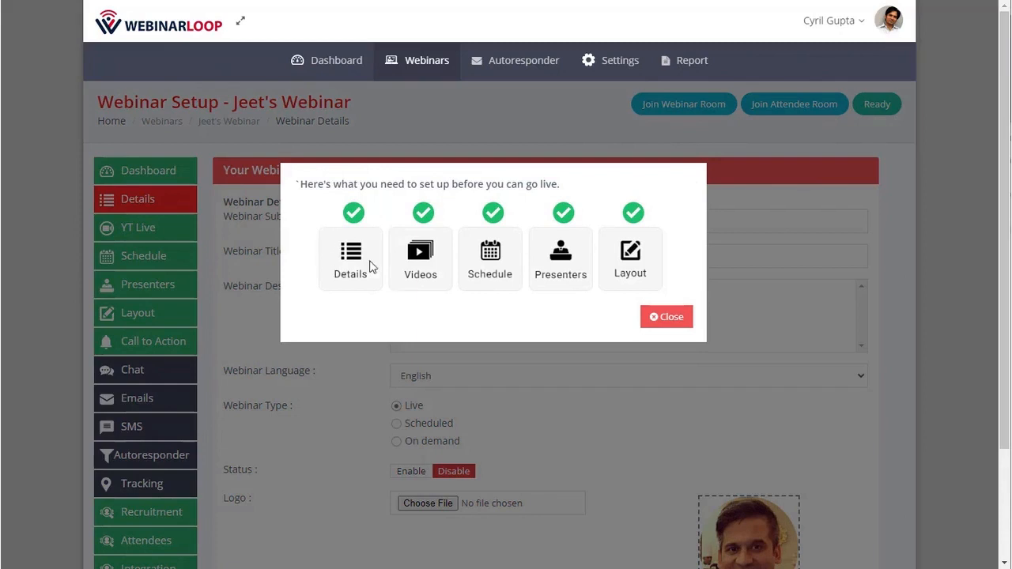
drag(317, 184, 553, 182)
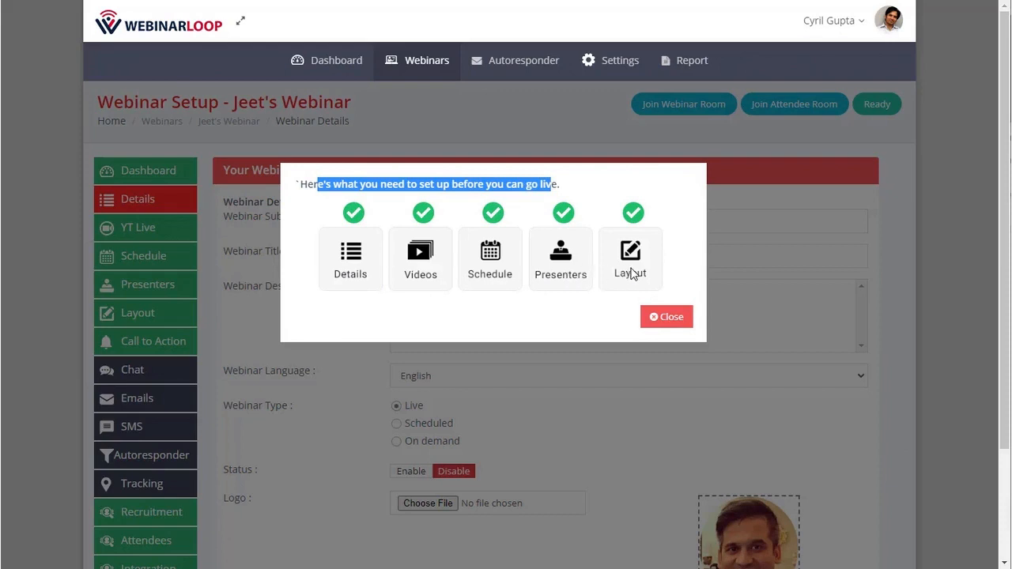
click(473, 197)
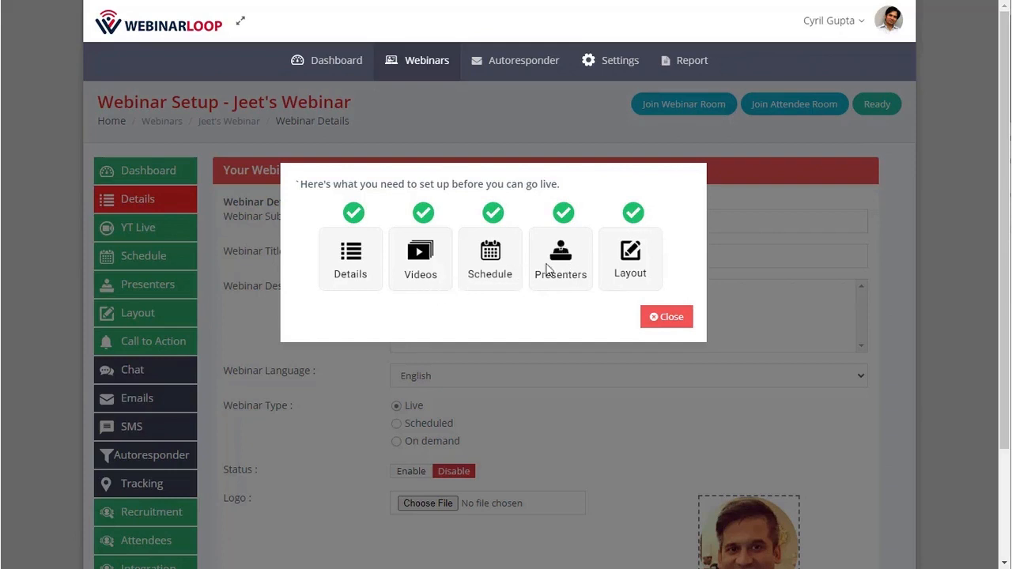
click(668, 318)
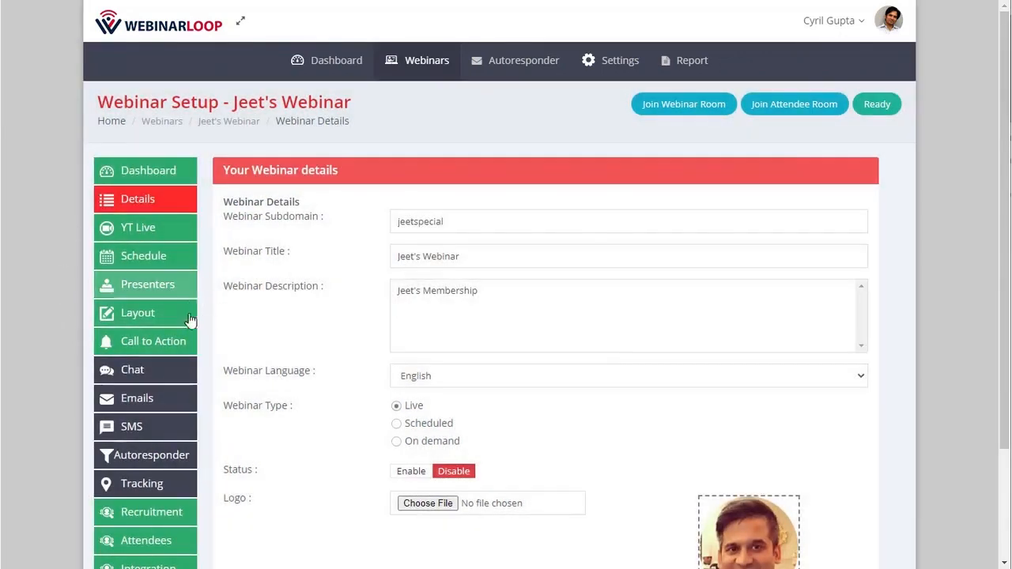
Open the webinar's YT Live setup and review its video URL, stream key and stream URL
click(154, 229)
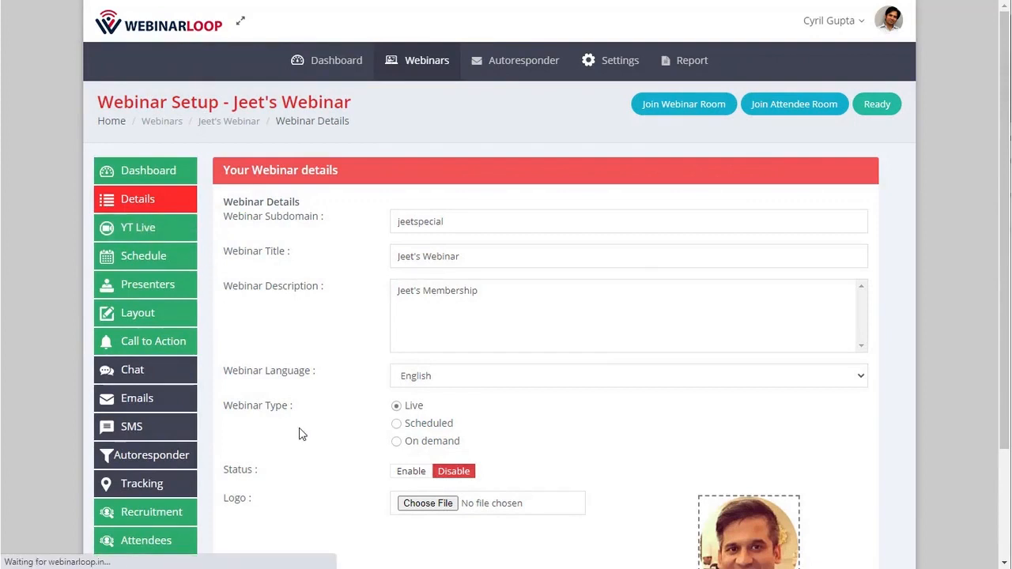
scroll(299, 433, down, 3)
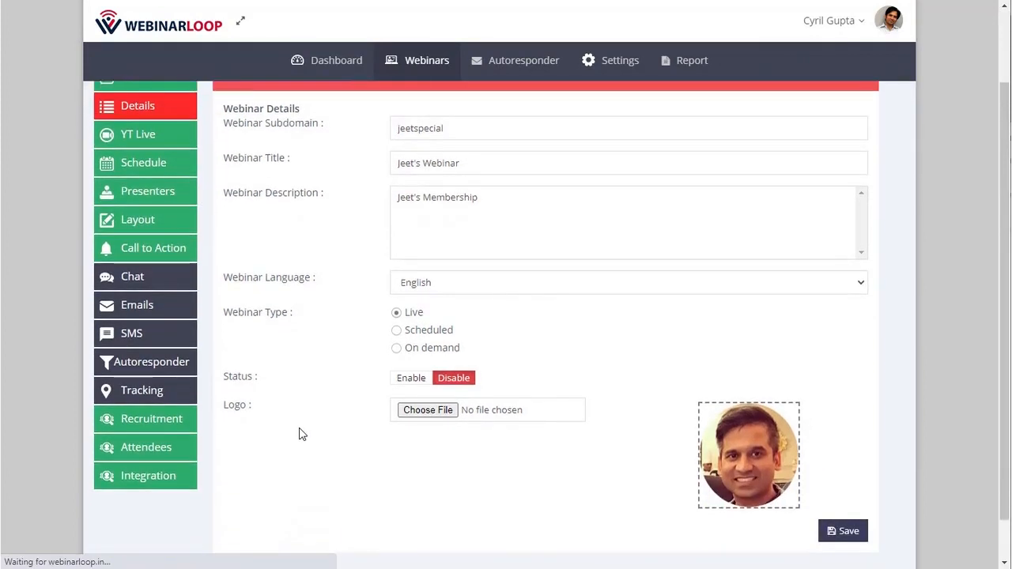
scroll(300, 434, up, 3)
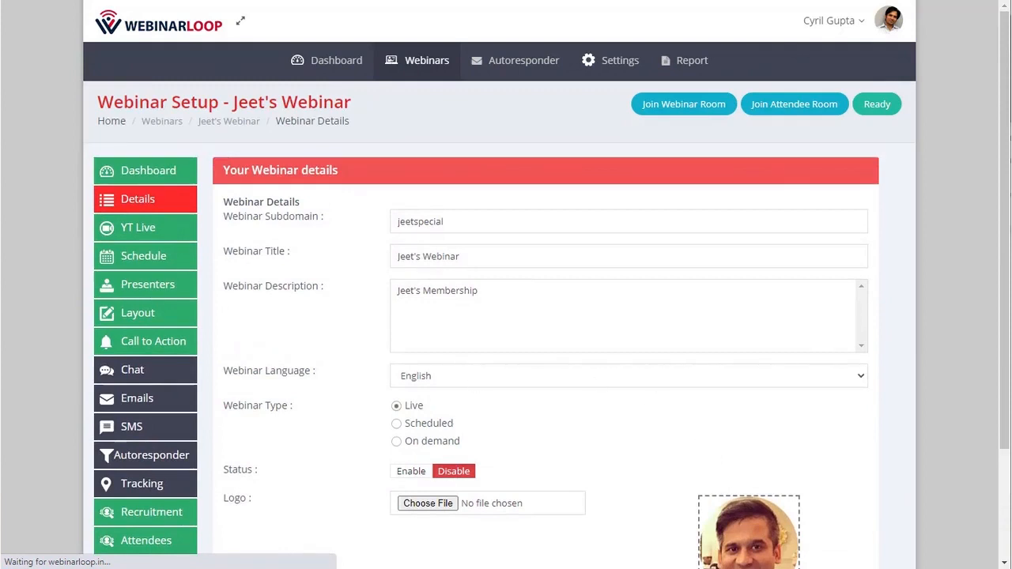
drag(415, 248, 491, 254)
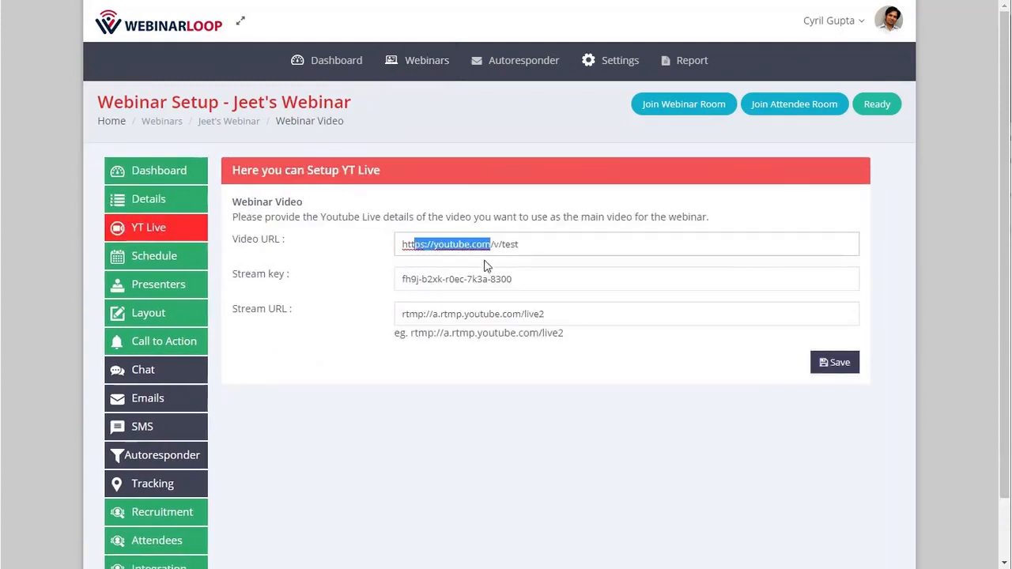
click(467, 272)
click(423, 311)
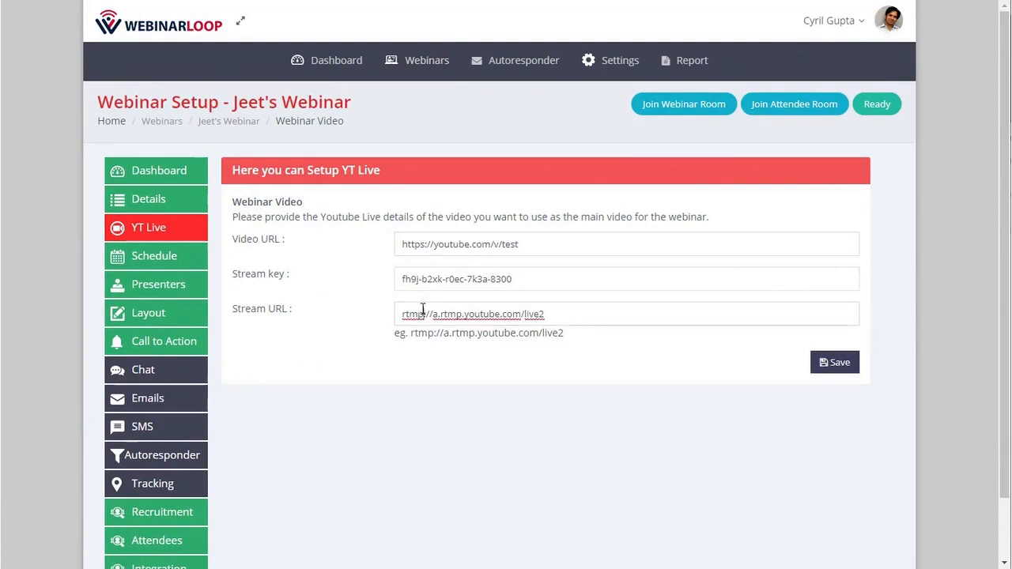
drag(423, 311, 615, 314)
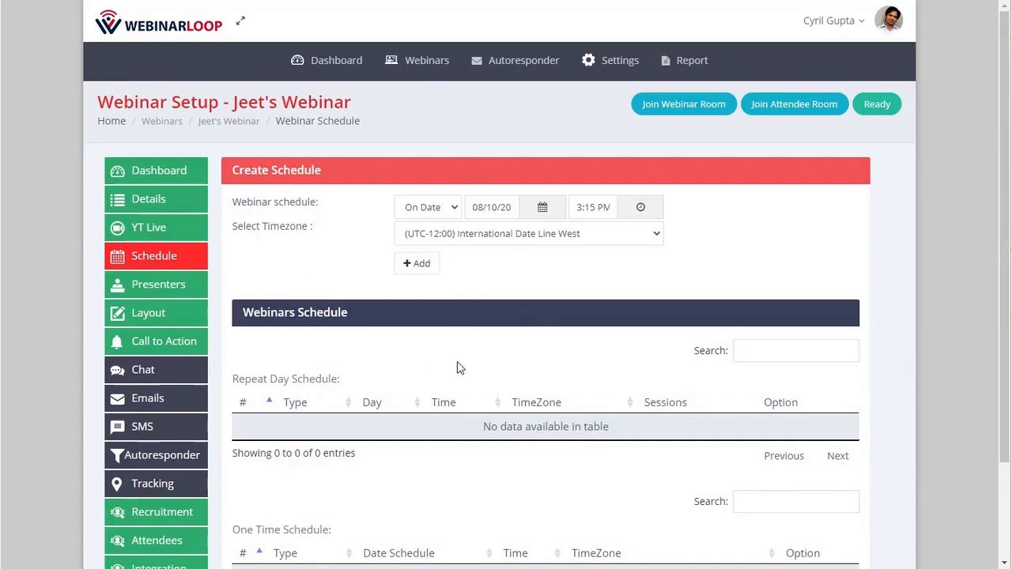
Examine the webinar's schedule options for date type, date, time and timezone, and the schedule tables beneath them
click(431, 209)
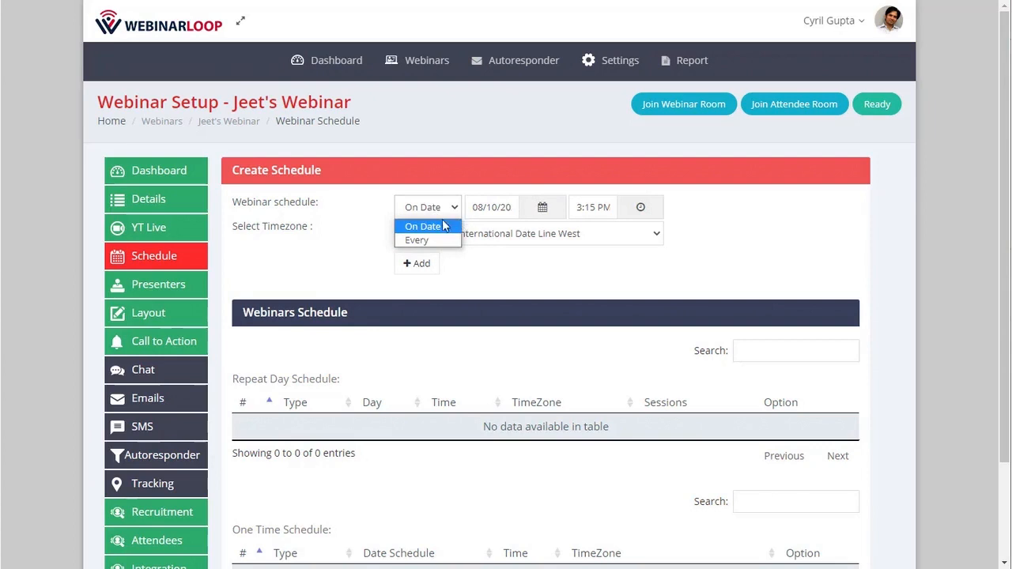
click(488, 212)
click(584, 207)
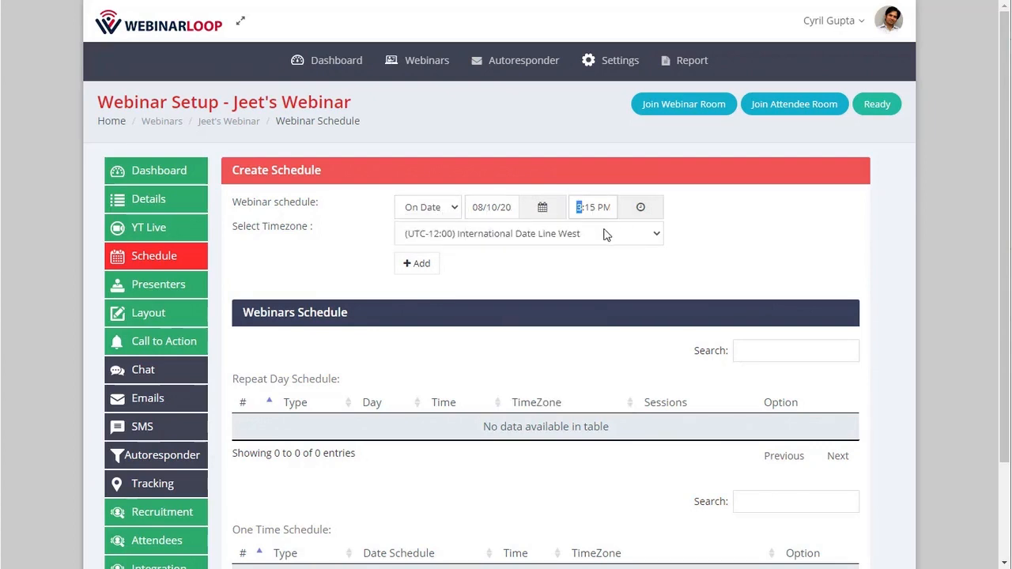
click(485, 236)
click(485, 235)
click(409, 267)
scroll(356, 427, down, 2)
scroll(322, 368, up, 2)
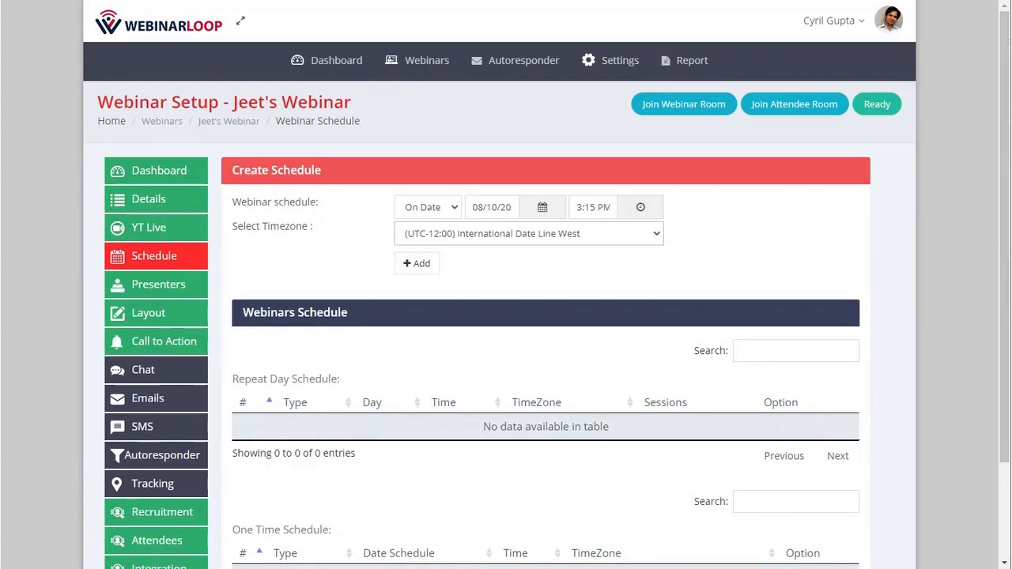
Open the webinar's Presenters setup and review the email field for adding presenters and the added and invited presenter lists
click(143, 285)
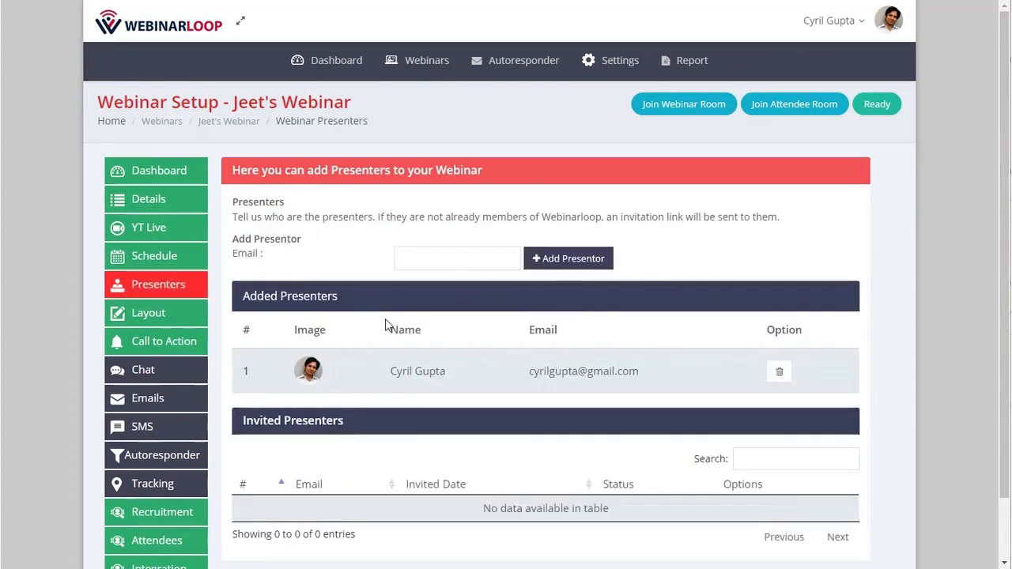
scroll(386, 350, down, 2)
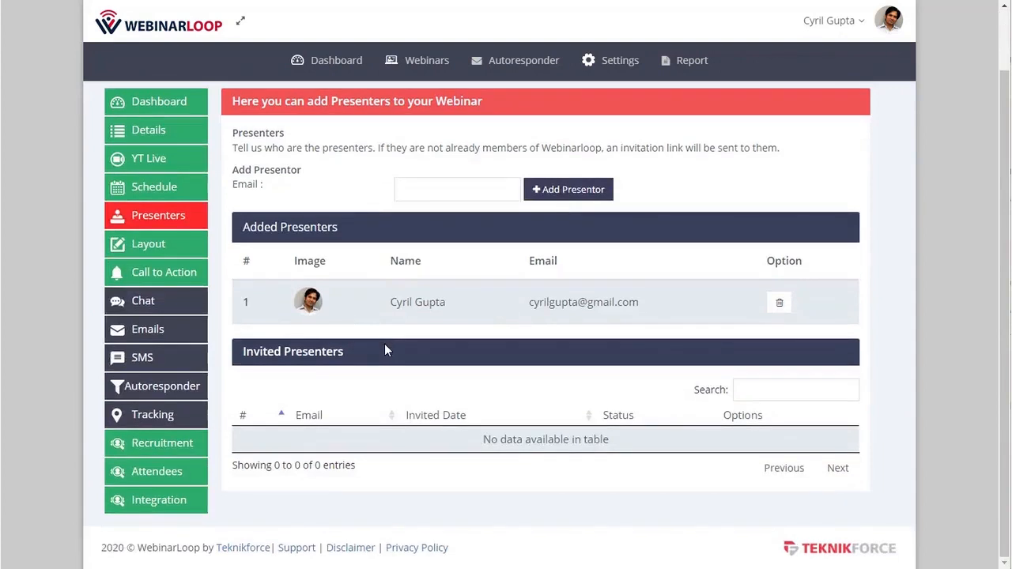
scroll(384, 344, up, 2)
click(458, 267)
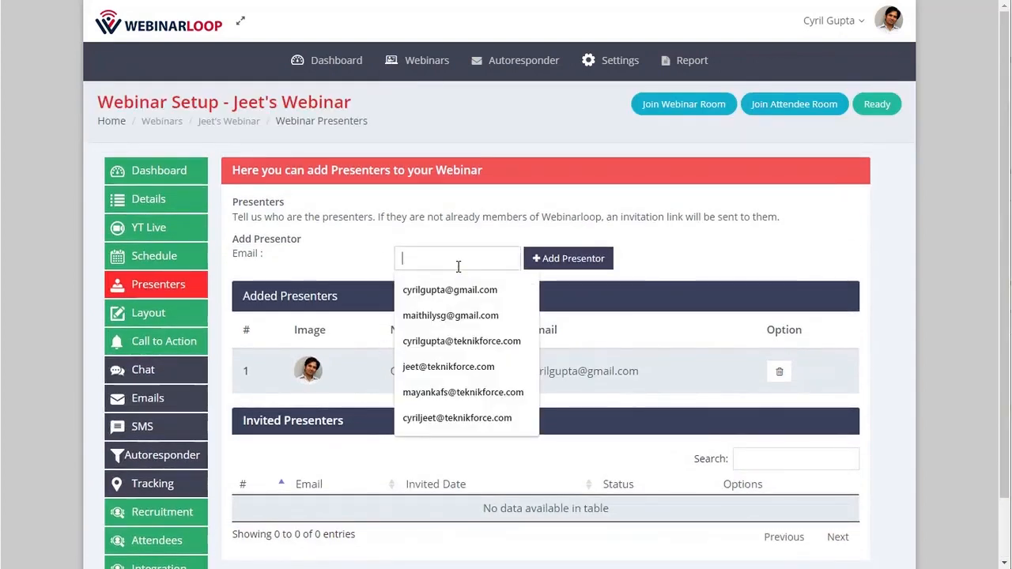
click(356, 276)
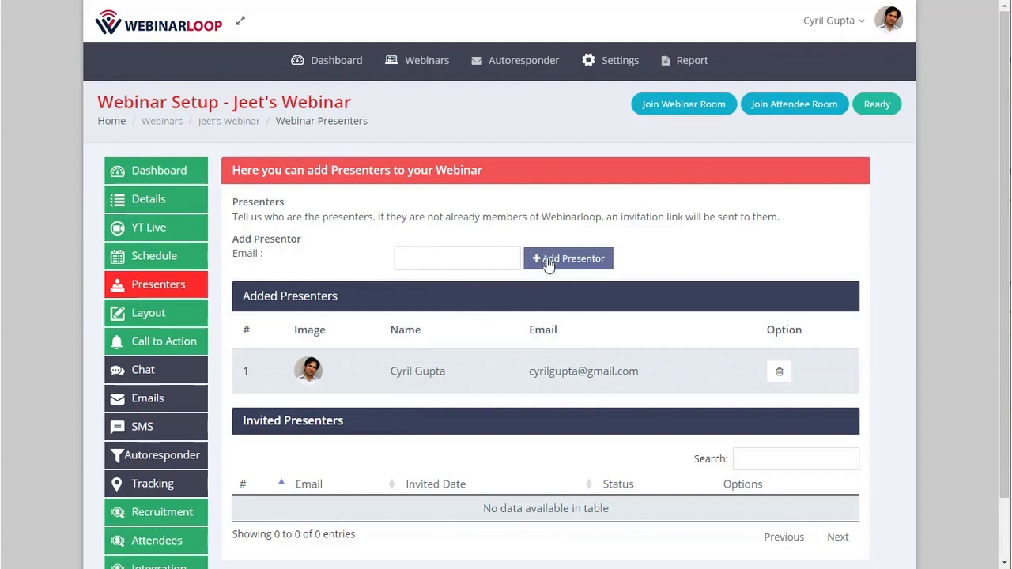
scroll(473, 491, down, 1)
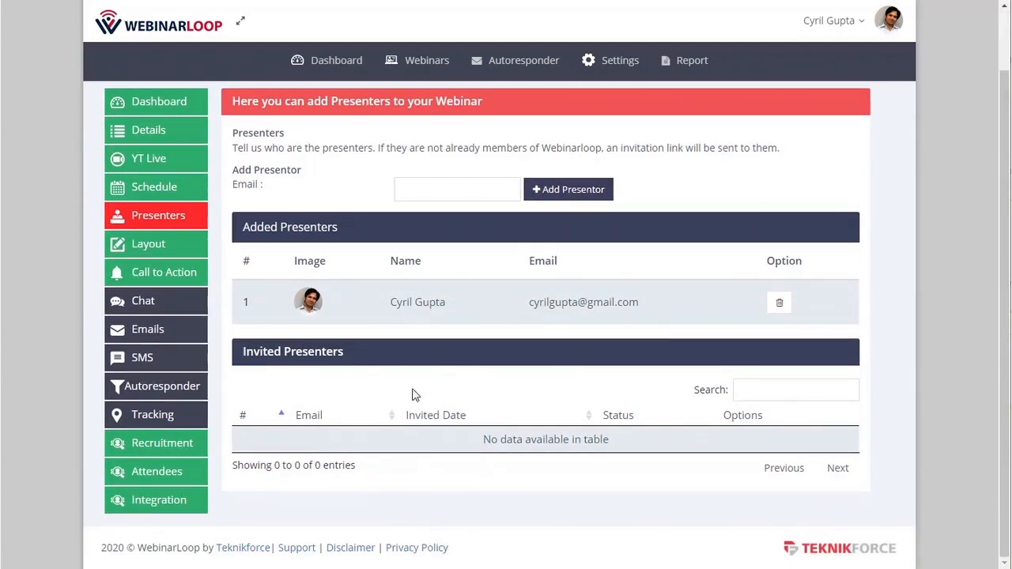
scroll(485, 463, up, 1)
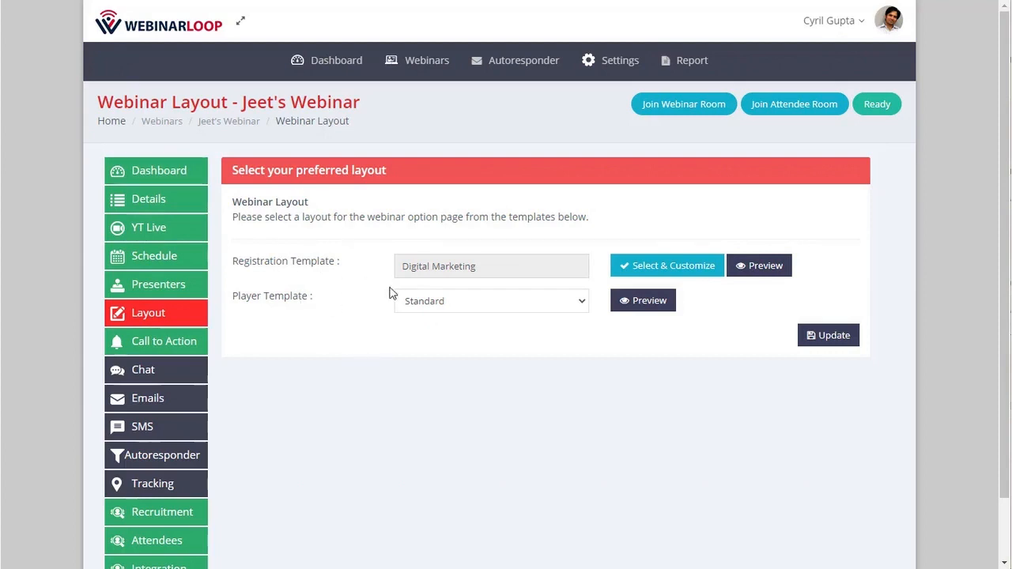
Open the registration template selection from the webinar's layout settings and browse through the available templates
click(648, 271)
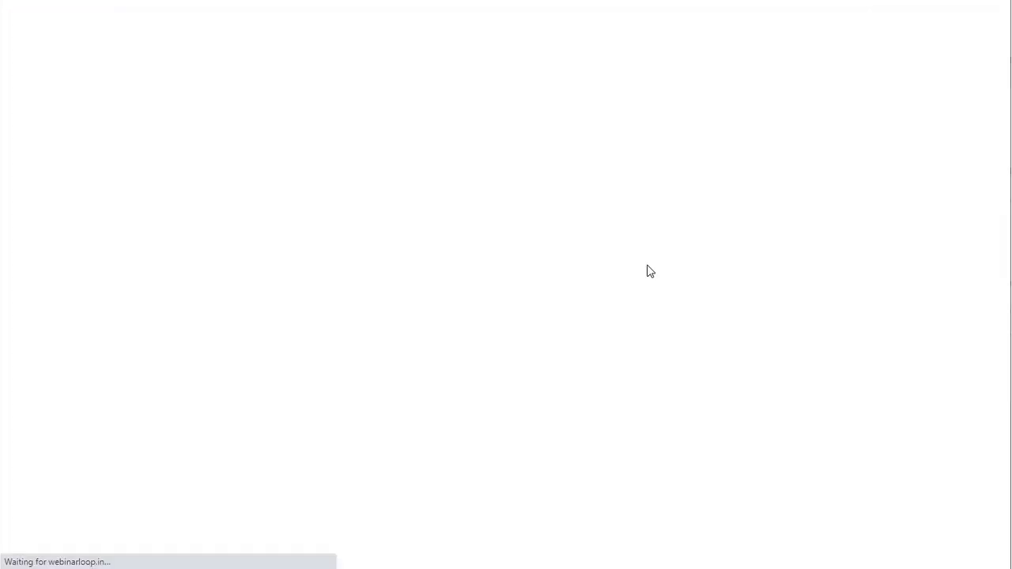
scroll(371, 218, down, 7)
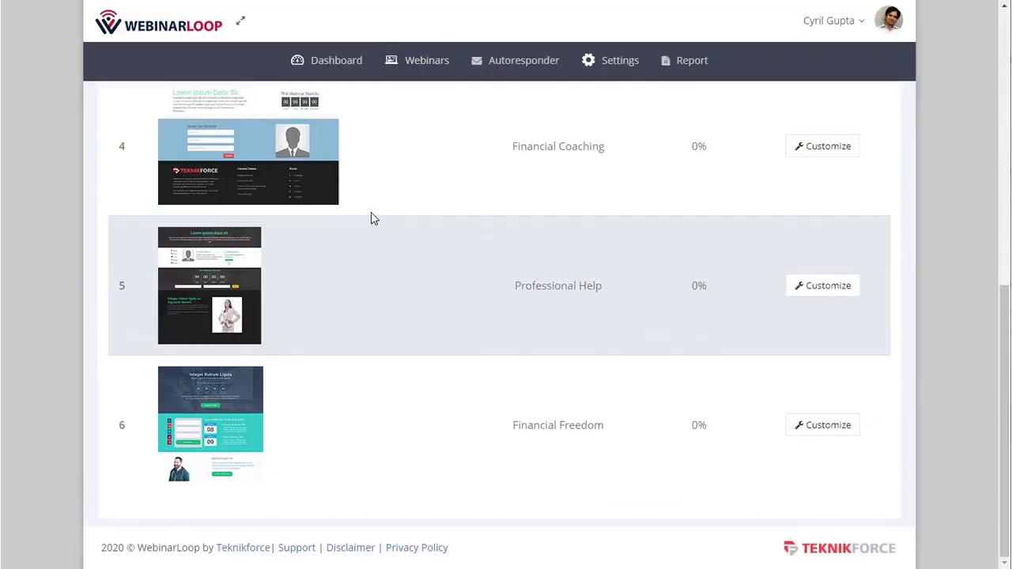
scroll(372, 228, up, 8)
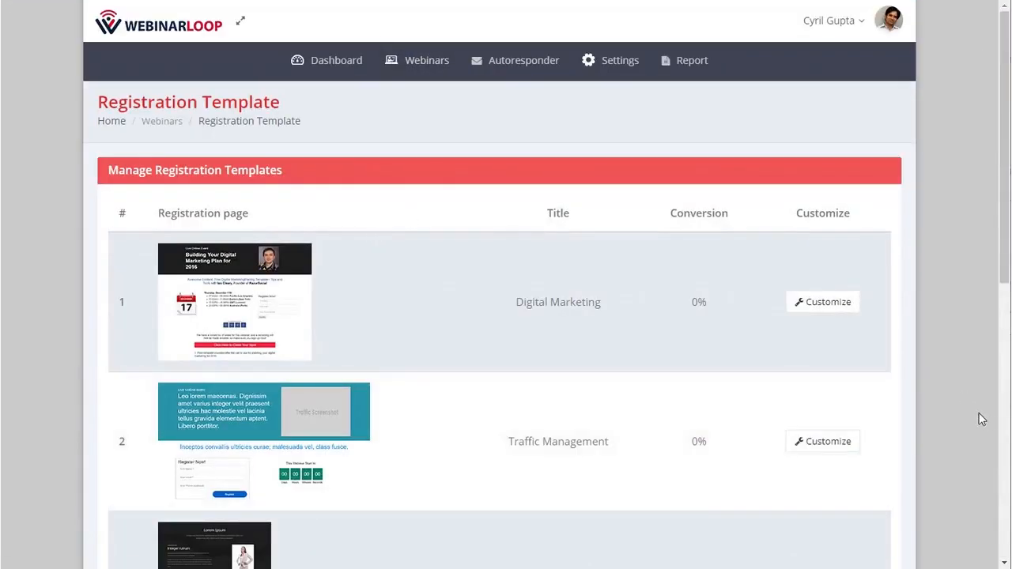
Open the Digital Marketing registration template for customizing and inspect its heading, photo and remaining page elements in the editor
click(840, 315)
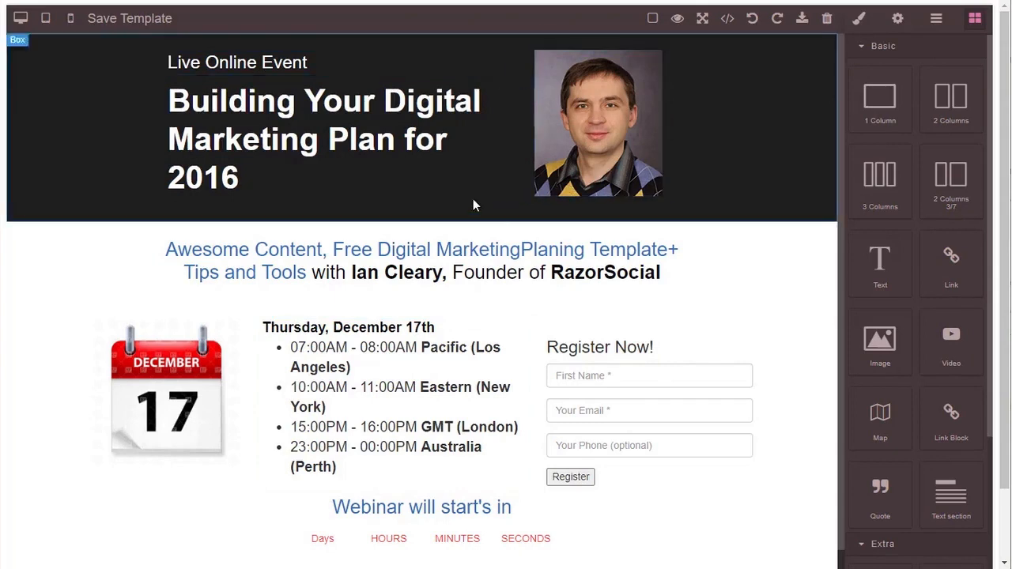
click(370, 138)
click(582, 138)
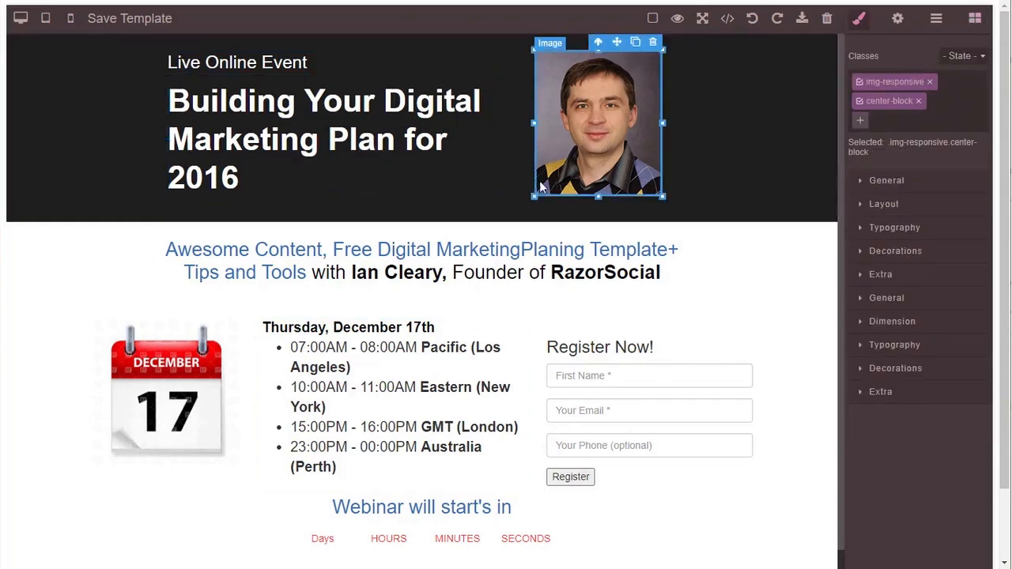
scroll(459, 292, down, 5)
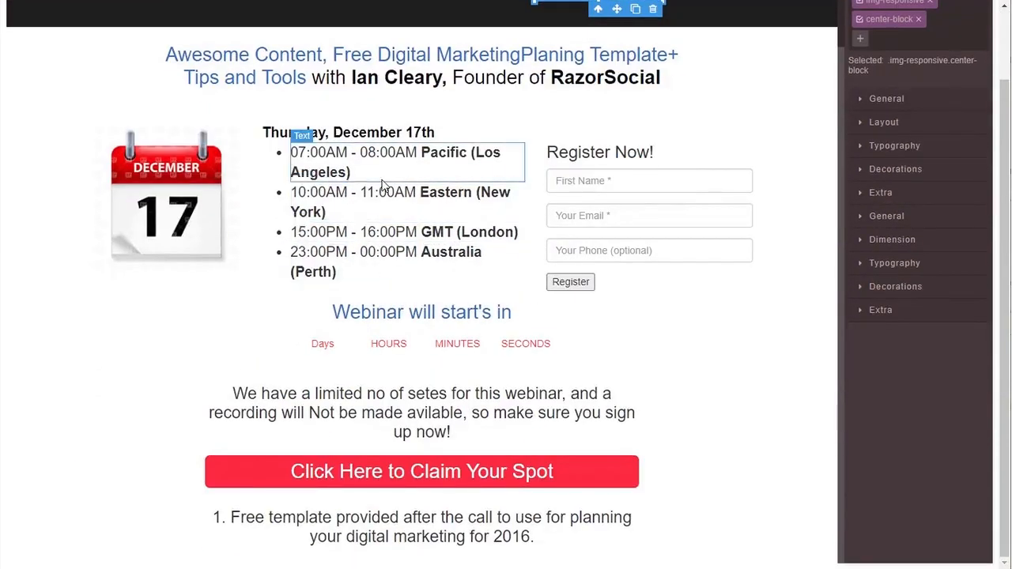
scroll(365, 194, up, 1)
scroll(364, 194, up, 3)
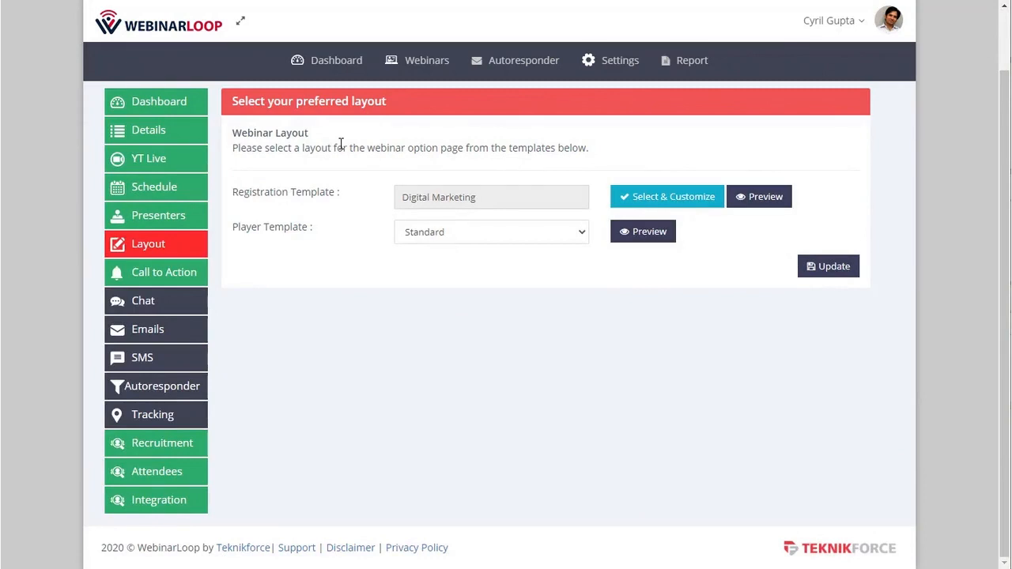
Examine the player template choices in the webinar's layout settings, leaving Standard selected
click(425, 240)
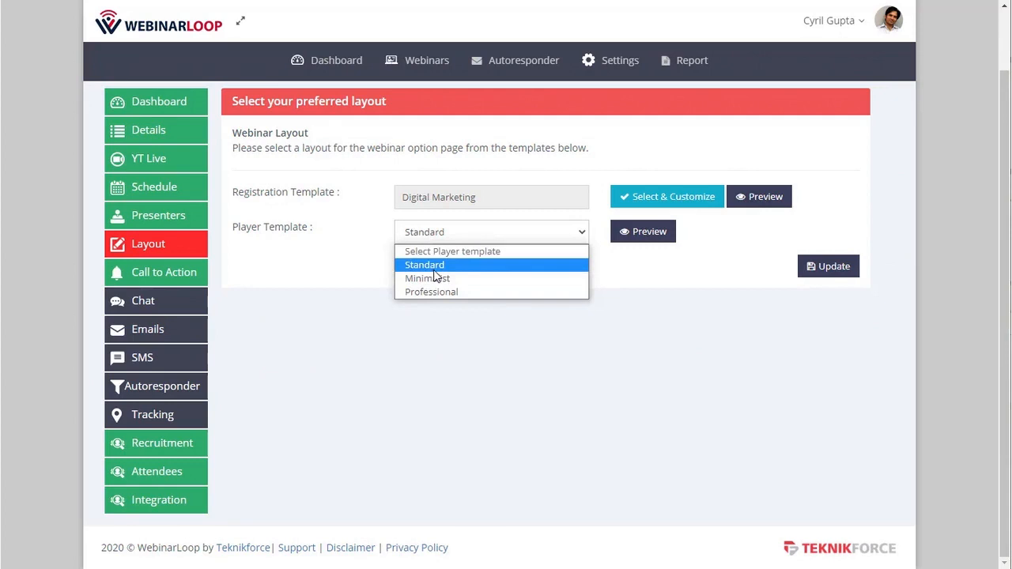
click(470, 341)
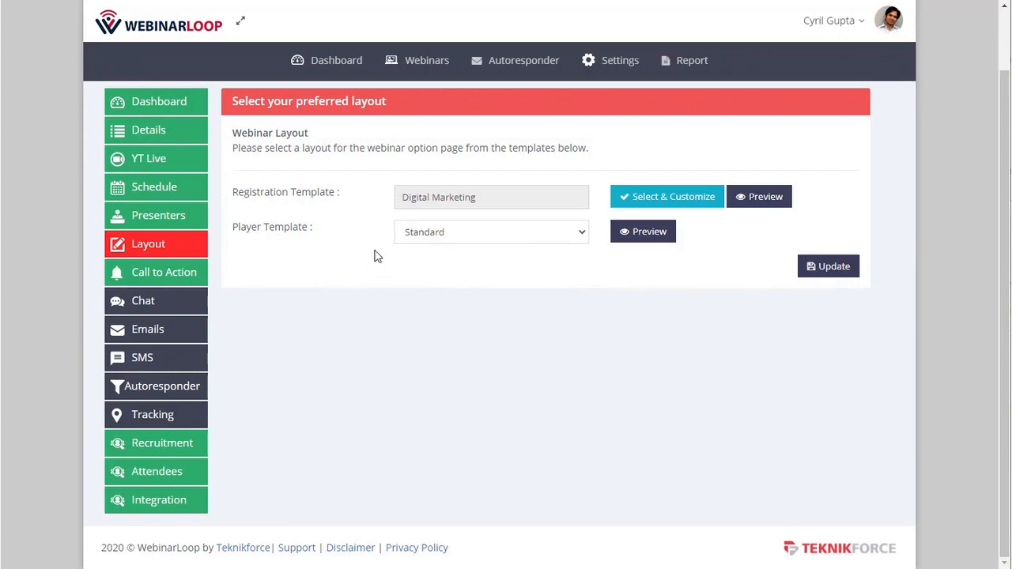
click(432, 234)
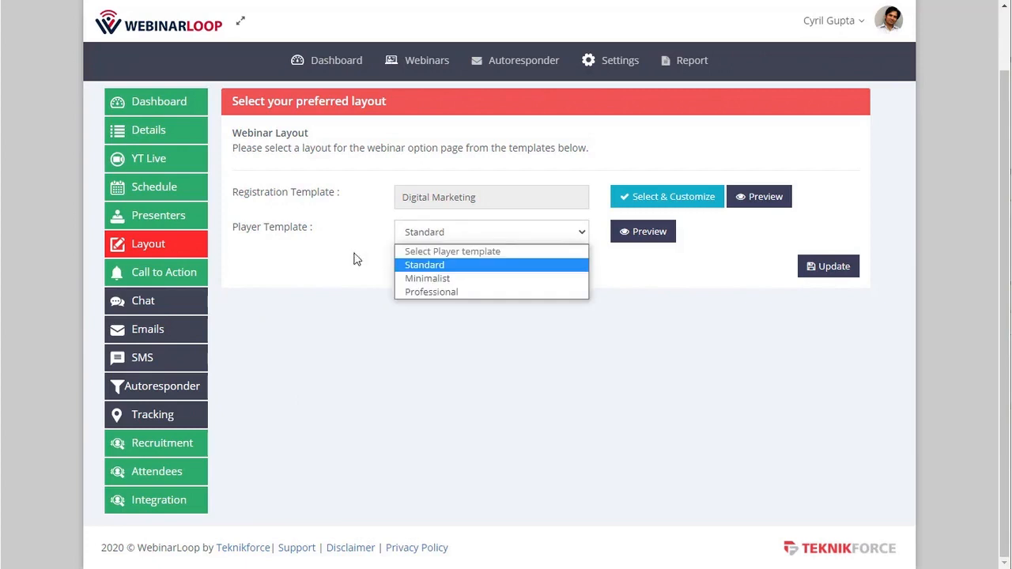
click(318, 264)
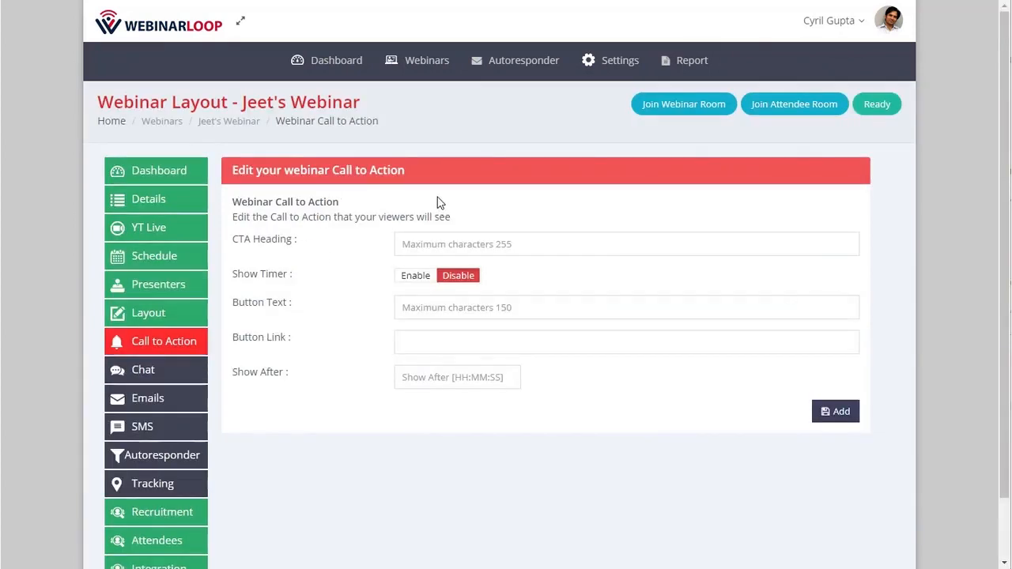
In the webinar's Call to Action settings, try enabling the Show Timer option and disable it again
click(440, 244)
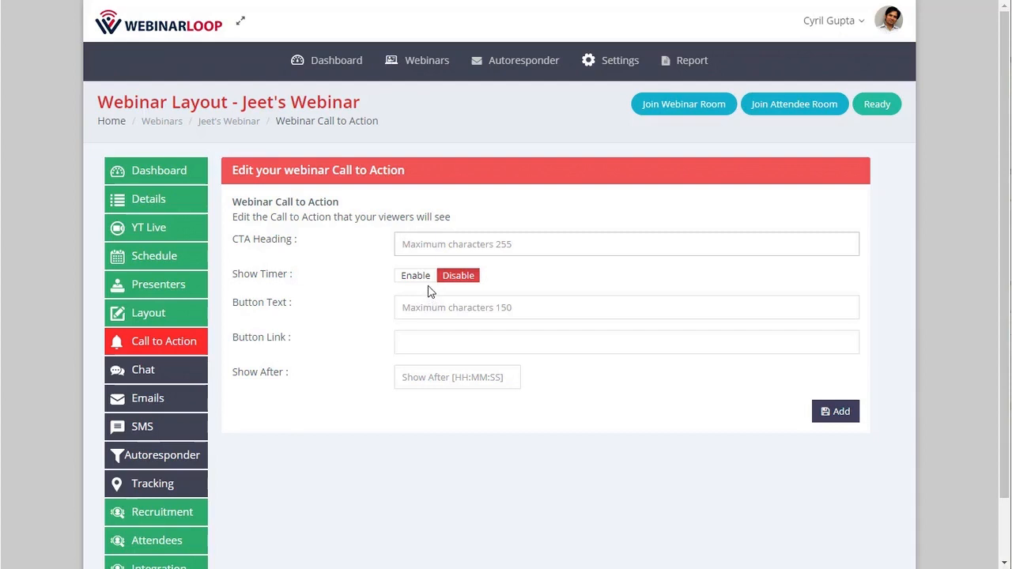
click(435, 280)
click(444, 278)
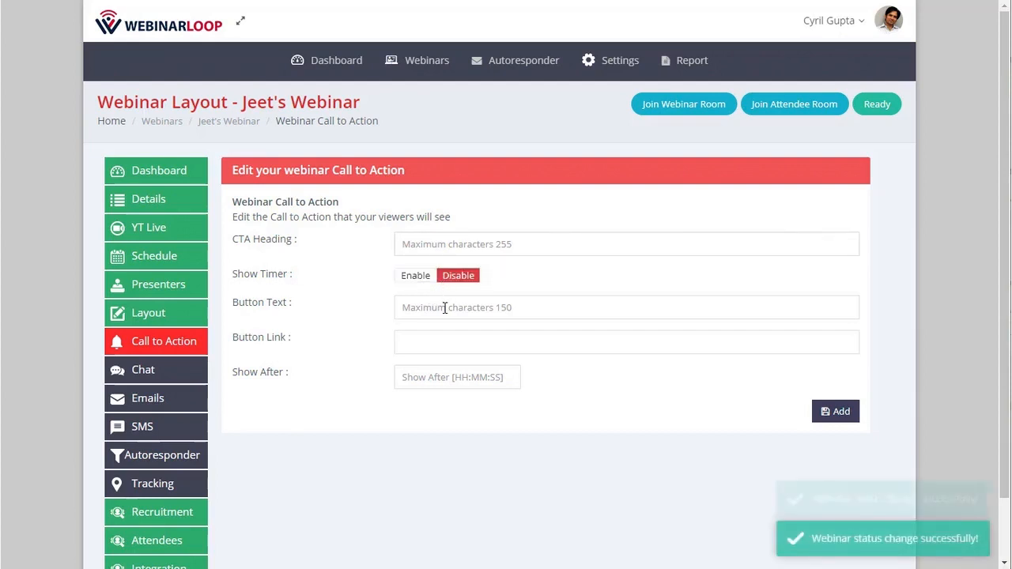
click(443, 307)
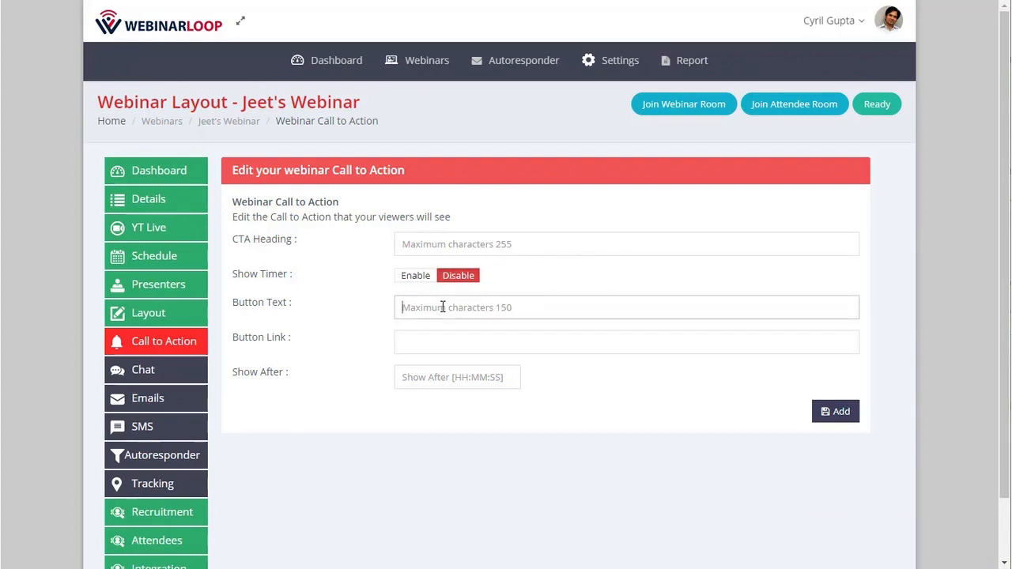
text(Click Here To Grab Your Offer)
click(448, 348)
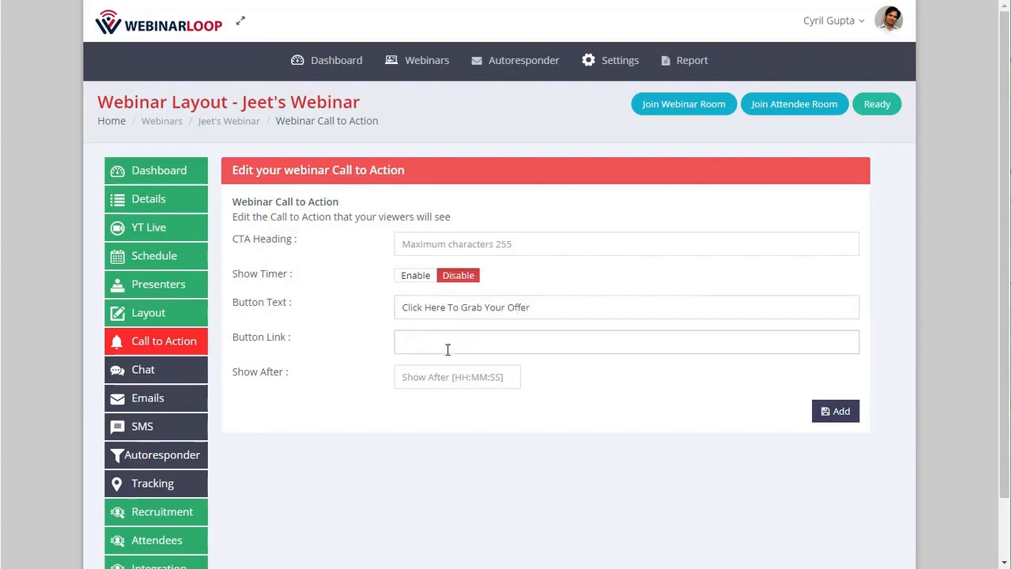
text(http://yourubec)
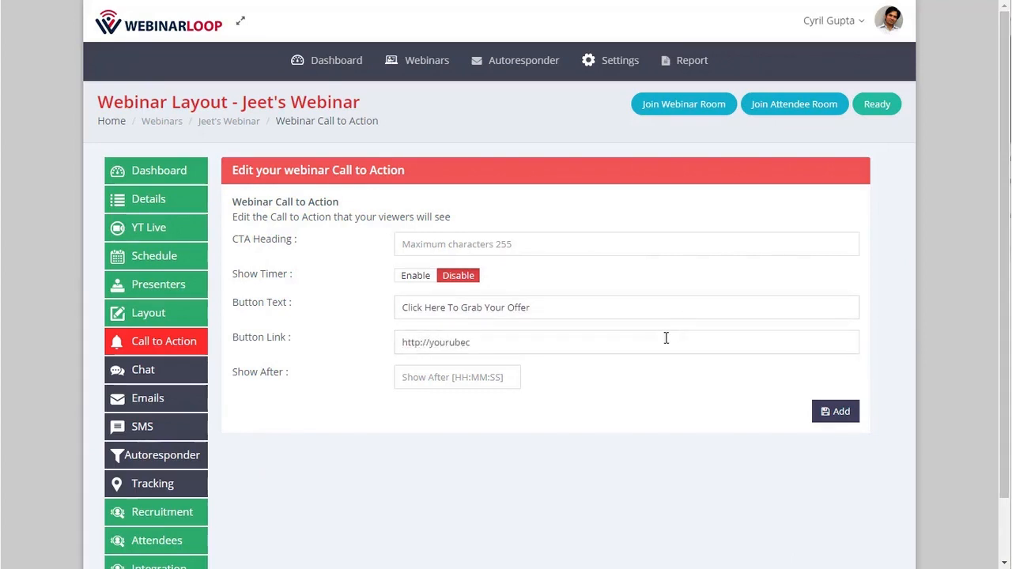
key(ctrl+a)
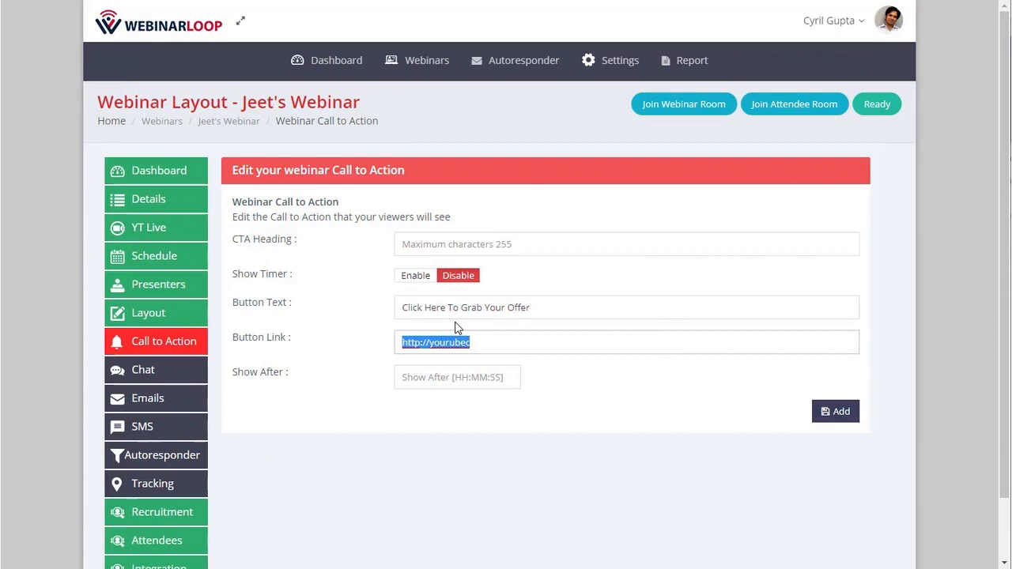
Set the call to action's Show After time to 00:59:30
click(455, 380)
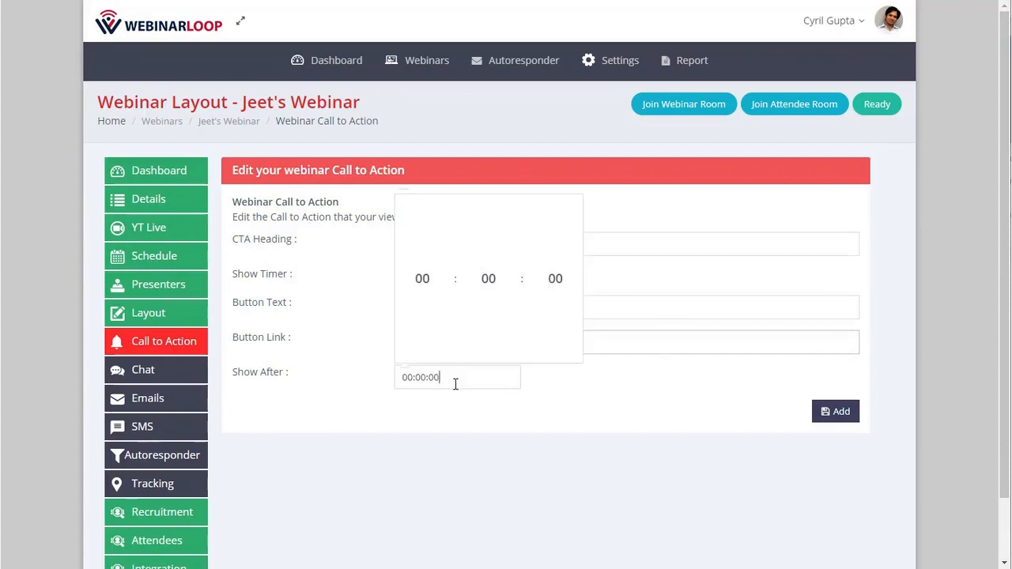
click(448, 409)
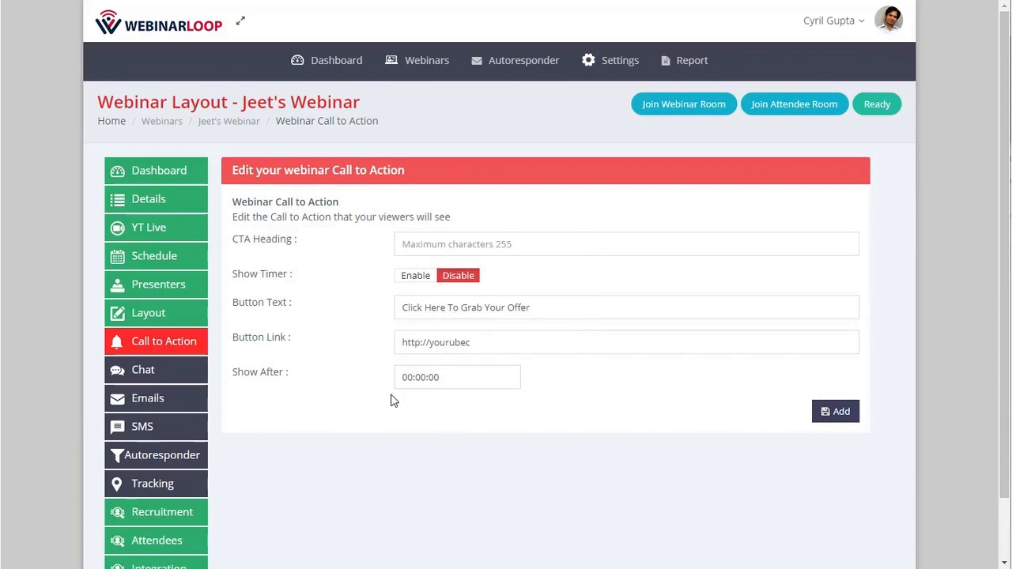
click(443, 377)
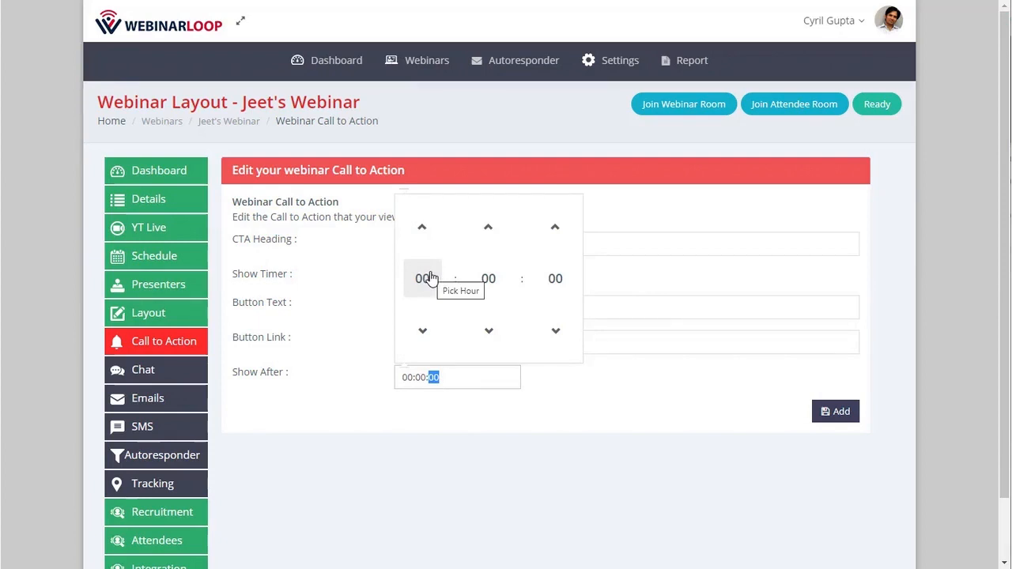
click(488, 279)
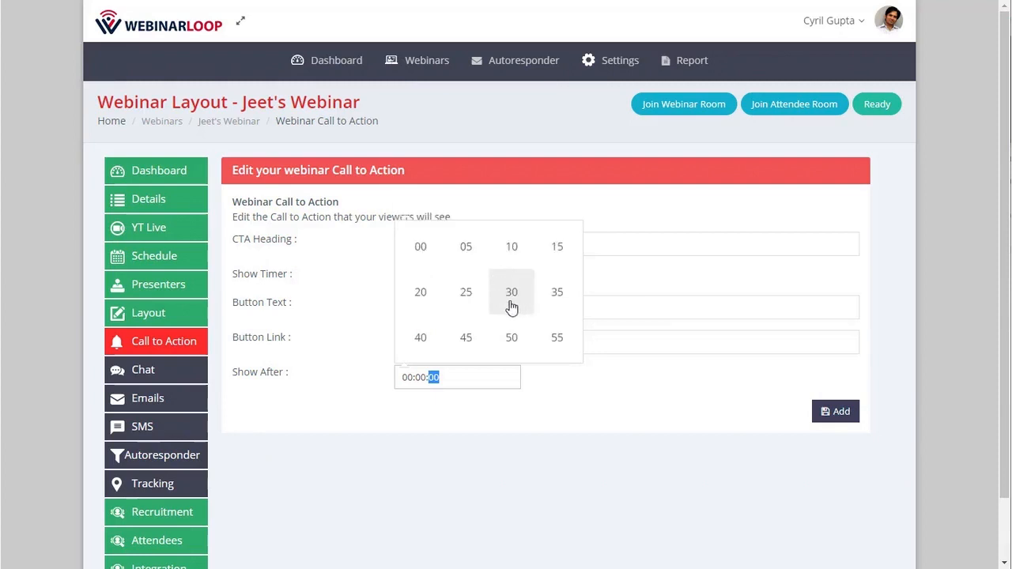
click(513, 342)
click(507, 289)
click(558, 339)
click(555, 281)
click(513, 287)
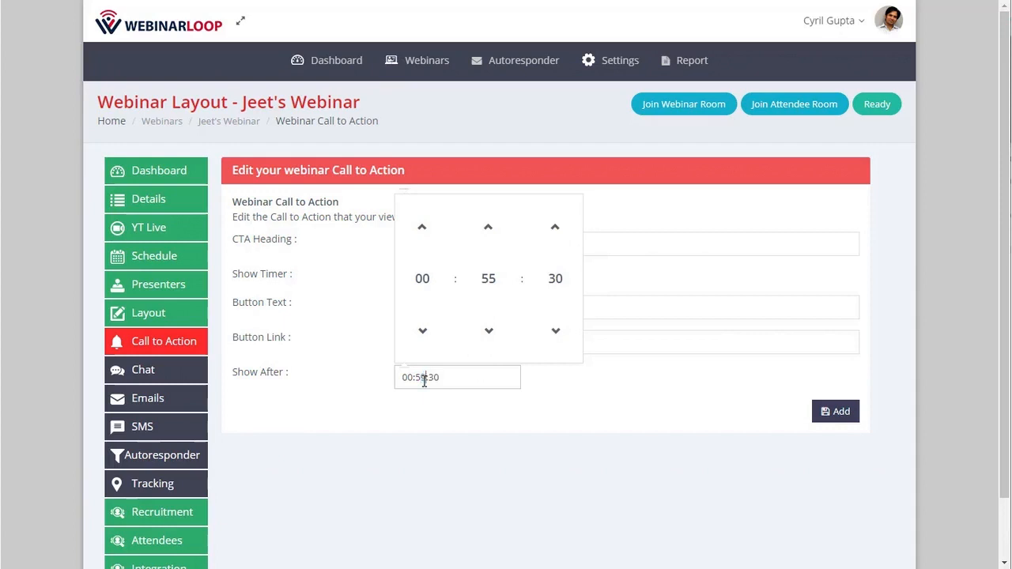
click(469, 411)
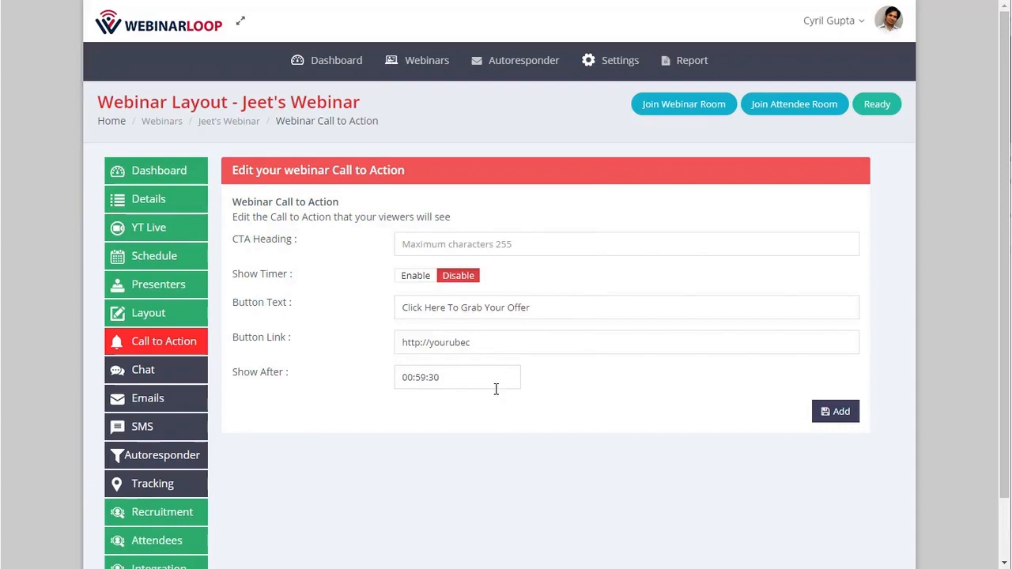
Open the webinar's Chat settings and examine the name, email, message and Show After fields for adding chat messages
click(158, 370)
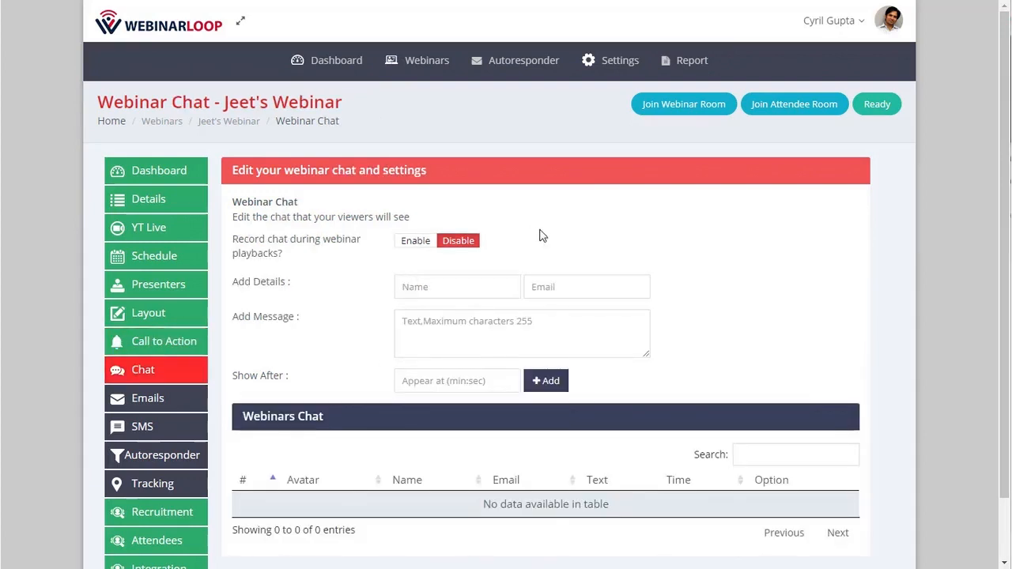
click(434, 288)
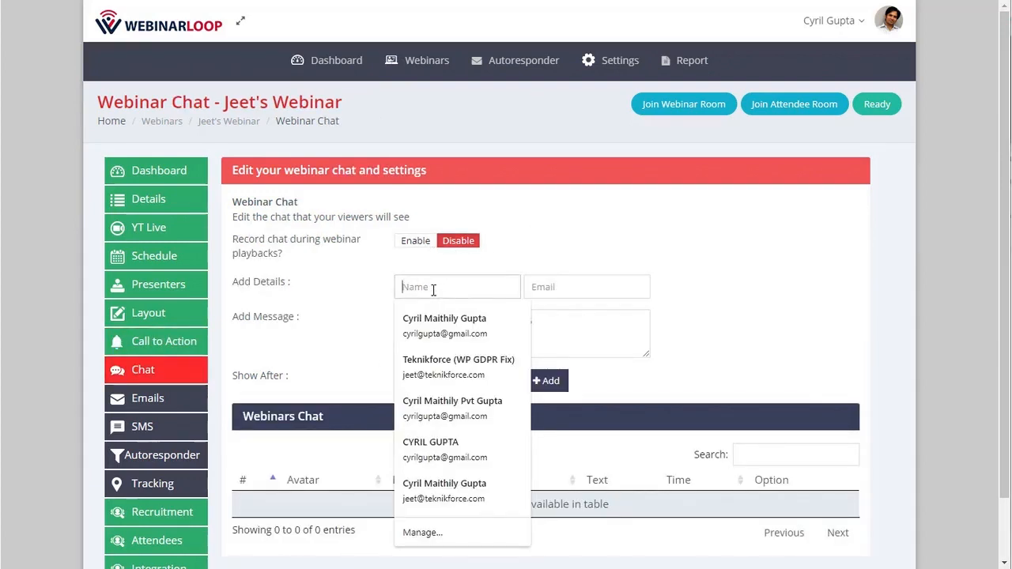
click(579, 316)
scroll(483, 334, down, 1)
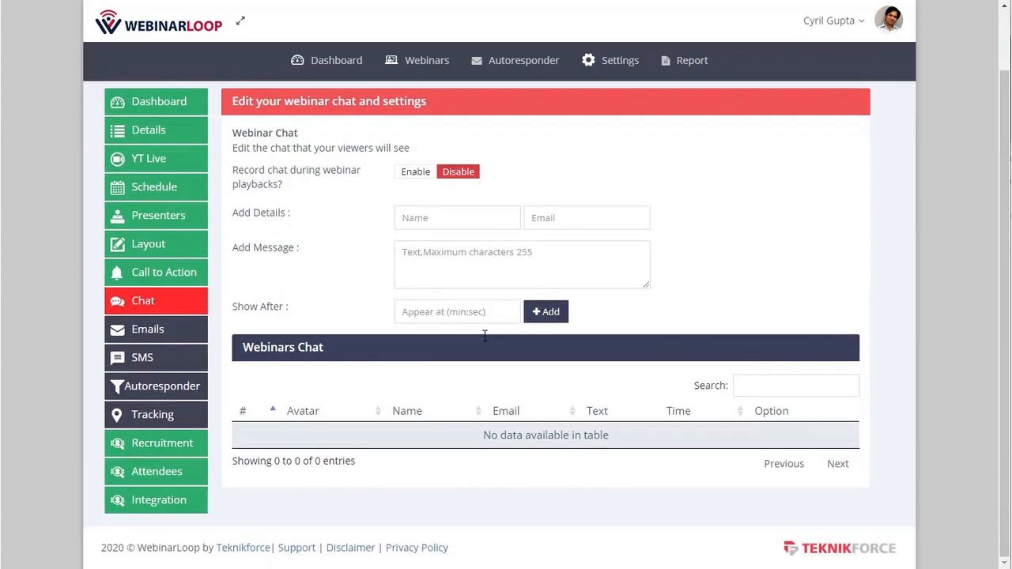
click(449, 270)
click(435, 311)
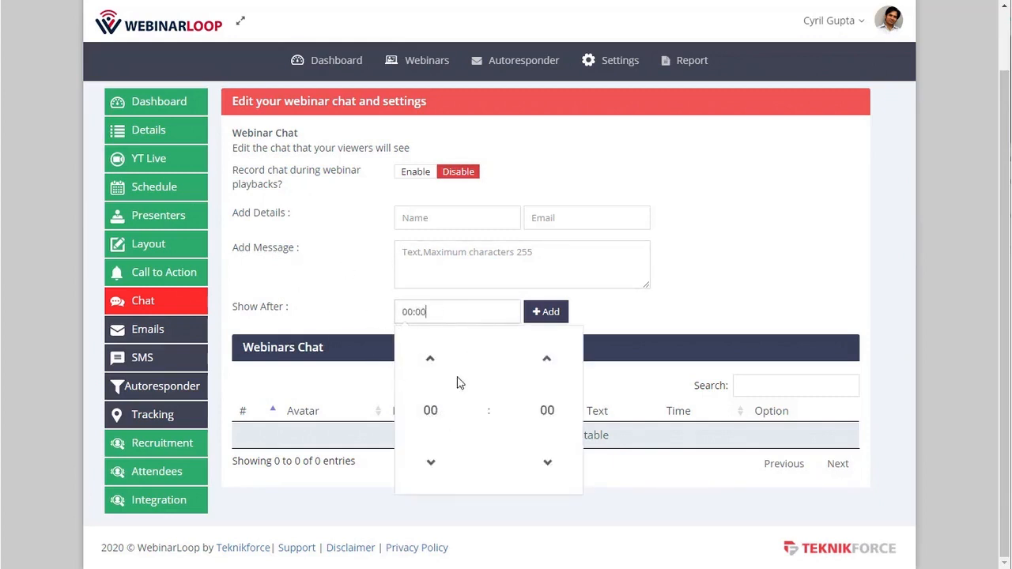
click(331, 339)
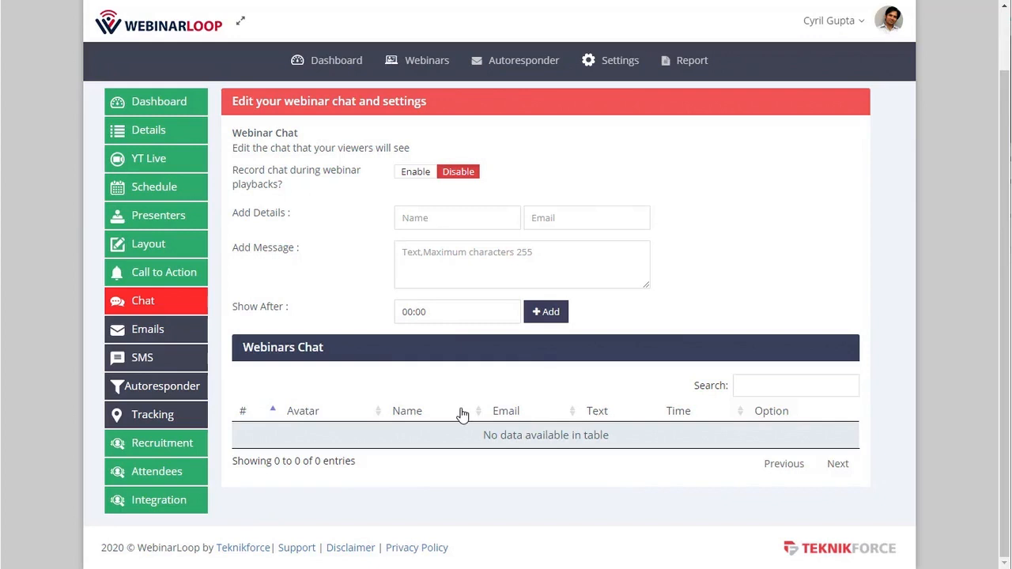
Open the webinar's Emails settings and examine the SMTP choice, reminder options, new email fields, email schedule choices and scheduled emails list
click(142, 335)
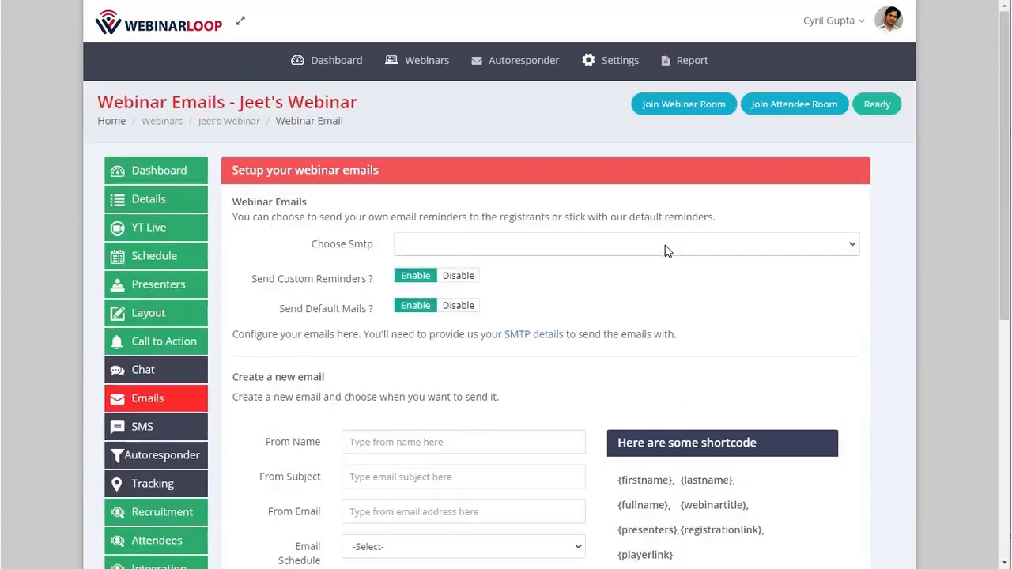
click(606, 77)
scroll(359, 338, down, 1)
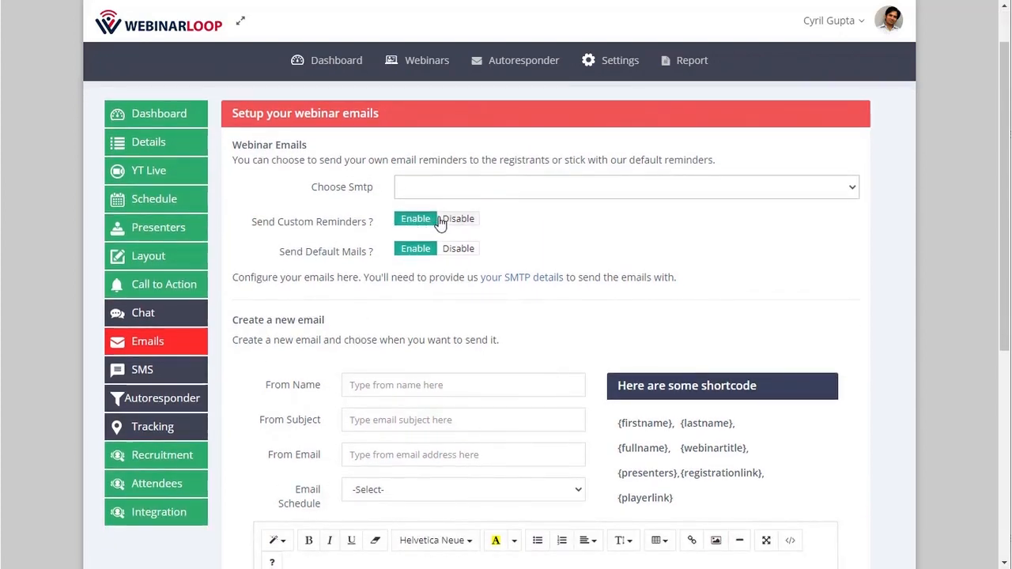
scroll(389, 340, down, 1)
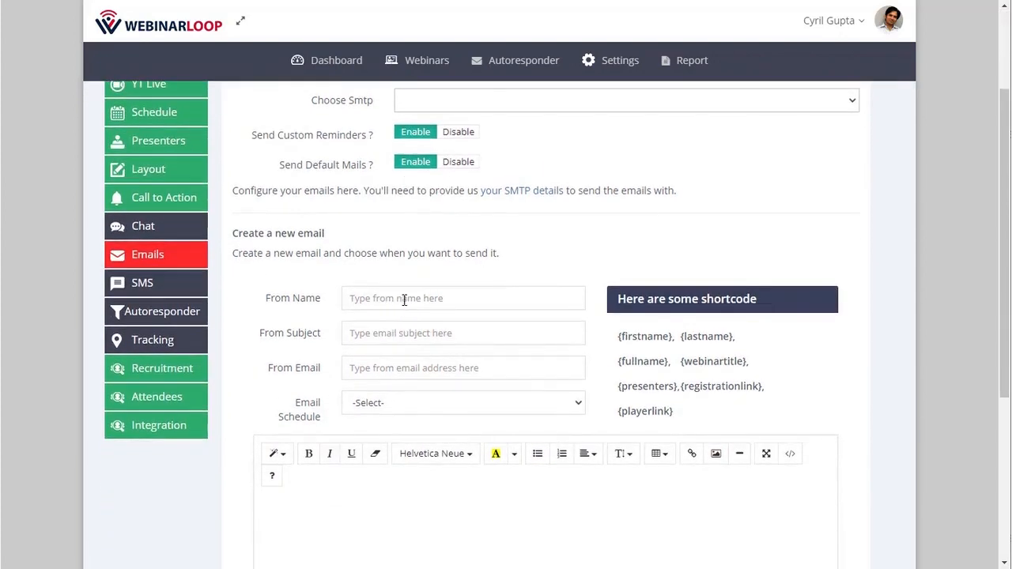
scroll(390, 330, down, 1)
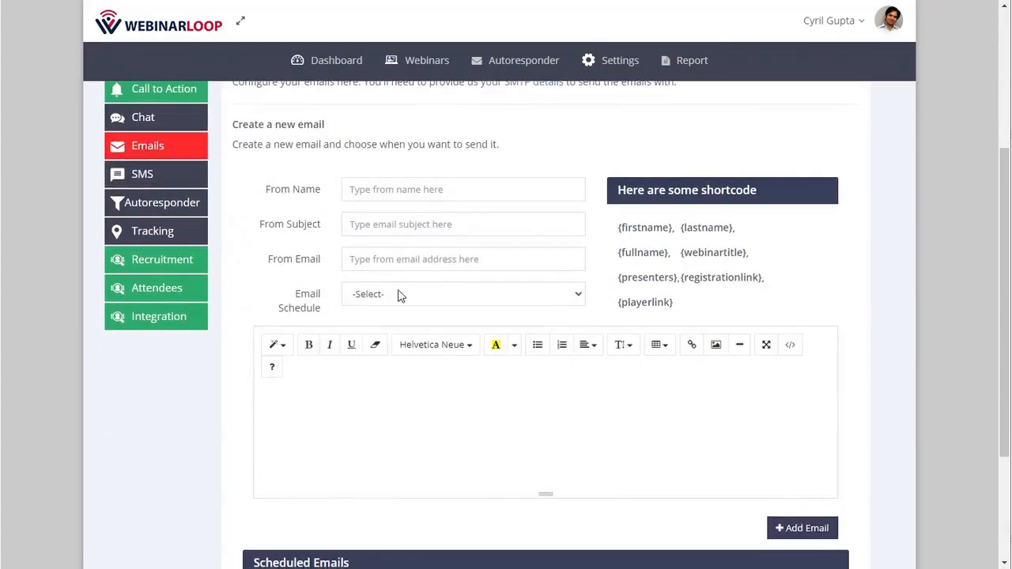
click(396, 298)
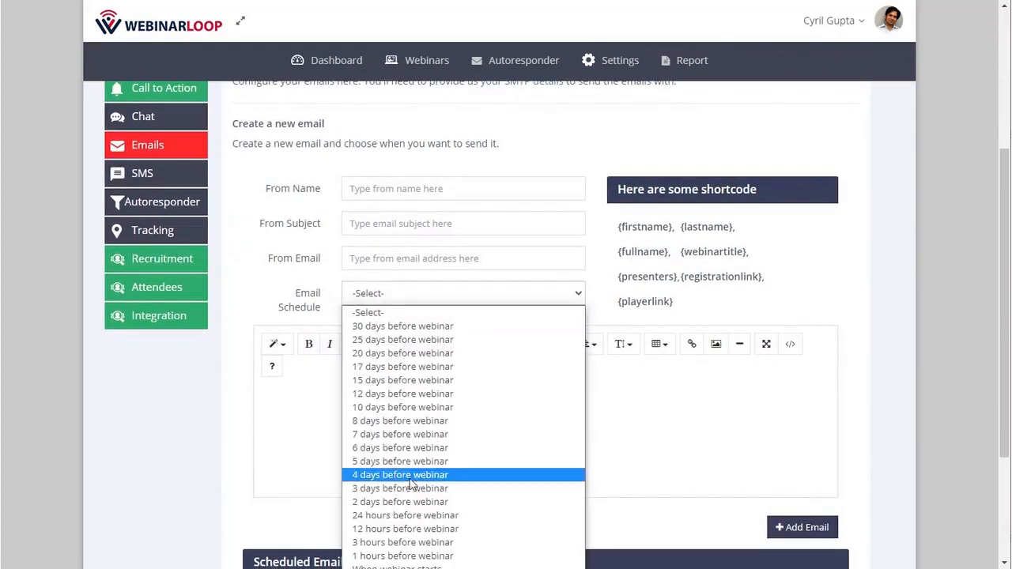
click(187, 459)
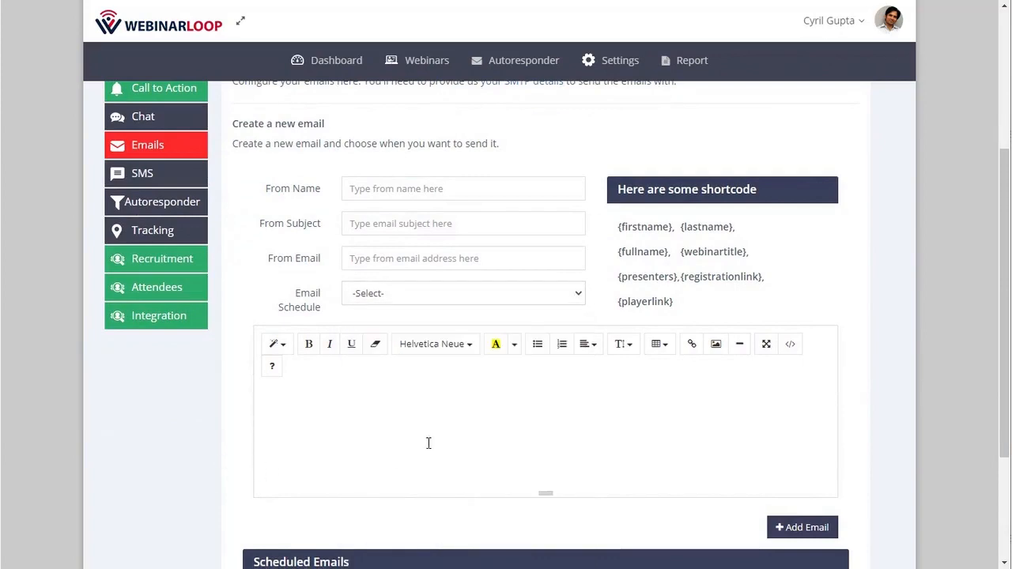
scroll(427, 439, down, 2)
scroll(461, 214, up, 1)
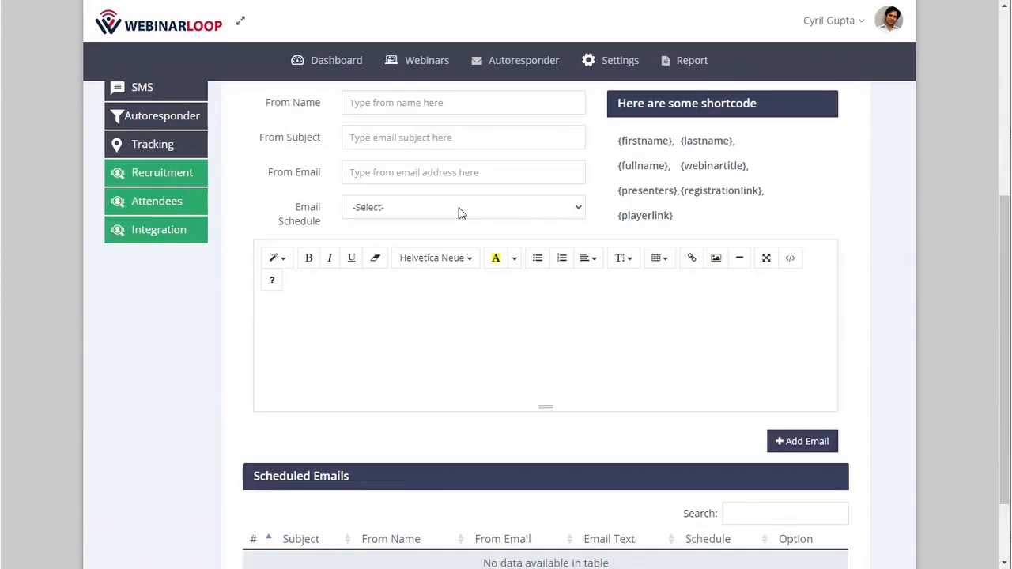
scroll(461, 213, up, 1)
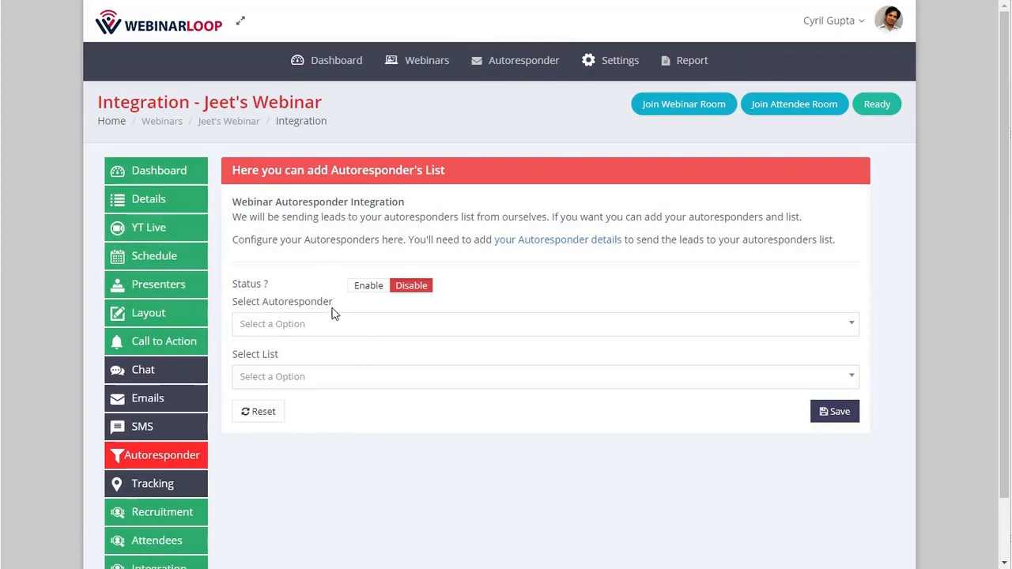
Examine the choices for the webinar's autoresponder and list, and the tracking code field for the registration page
triple_click(329, 360)
click(341, 332)
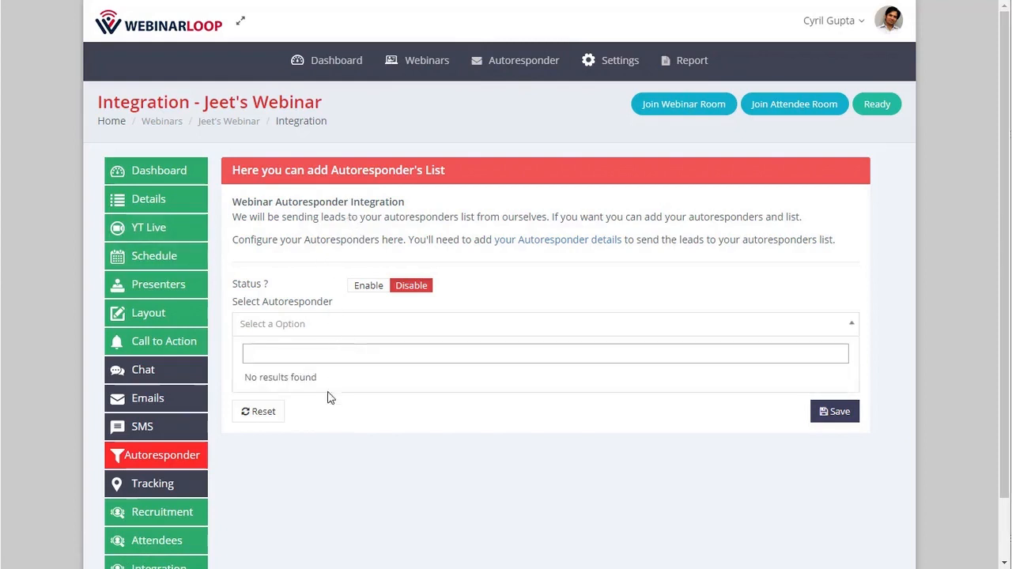
click(340, 444)
click(352, 378)
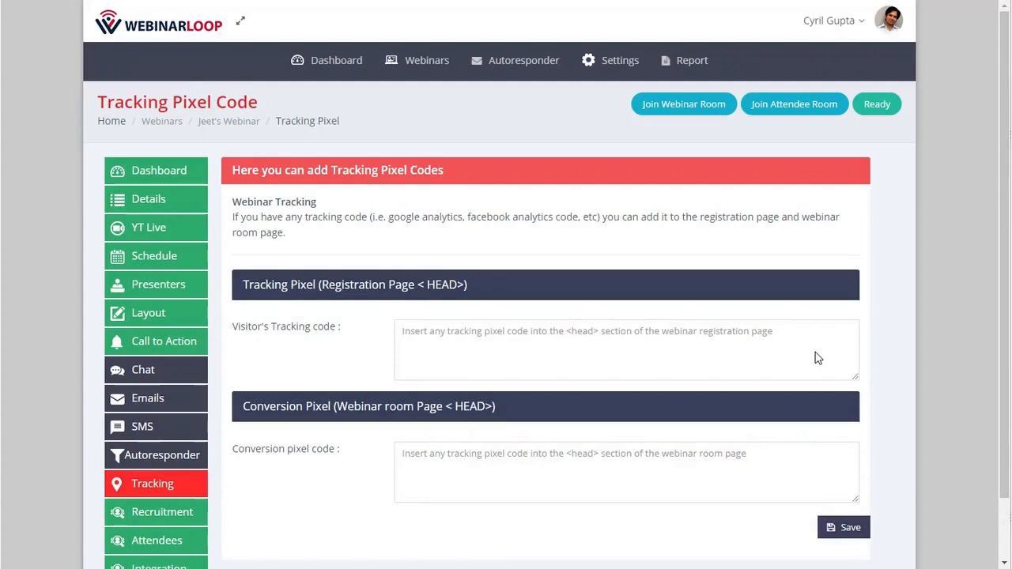
click(531, 354)
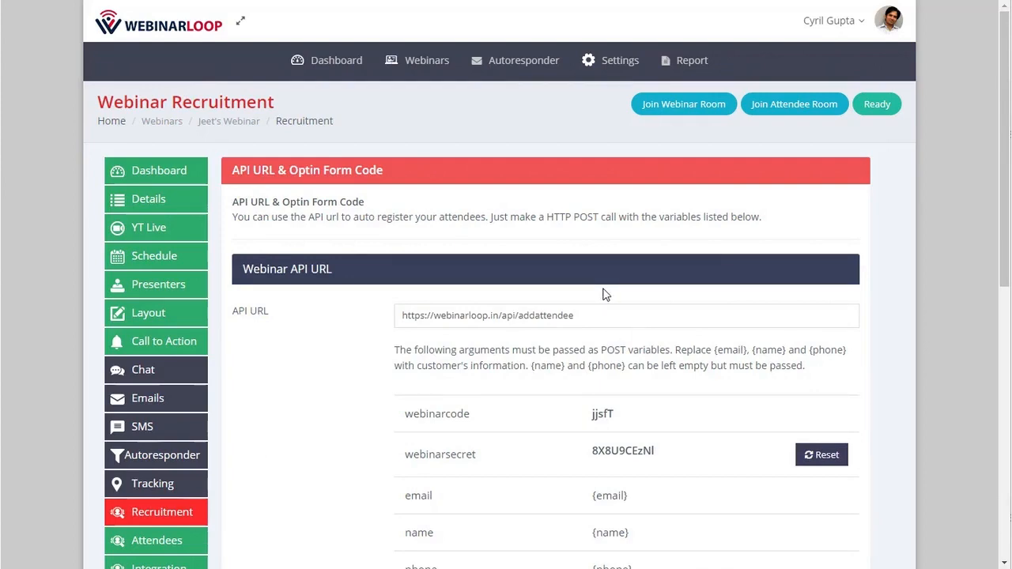
Examine the Recruitment page's API URL variables, opt-in form templates and opt-in form code
scroll(475, 384, down, 6)
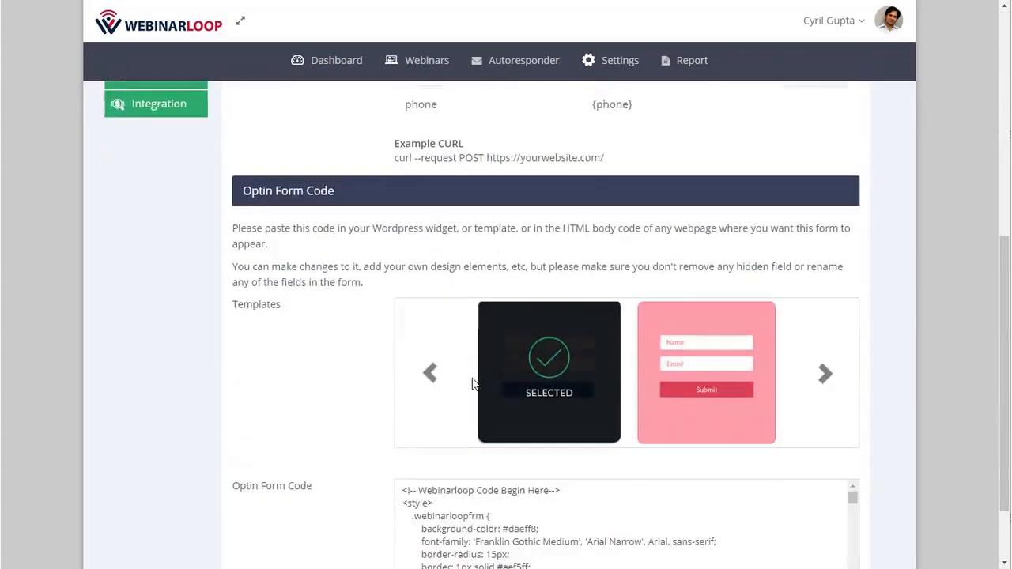
scroll(430, 380, down, 1)
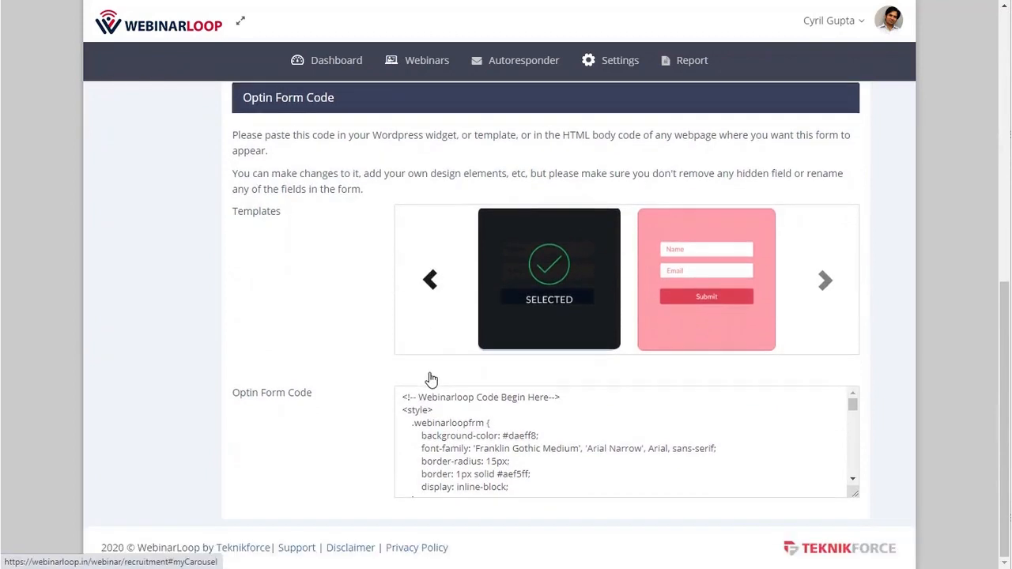
scroll(429, 372, up, 7)
right_click(431, 365)
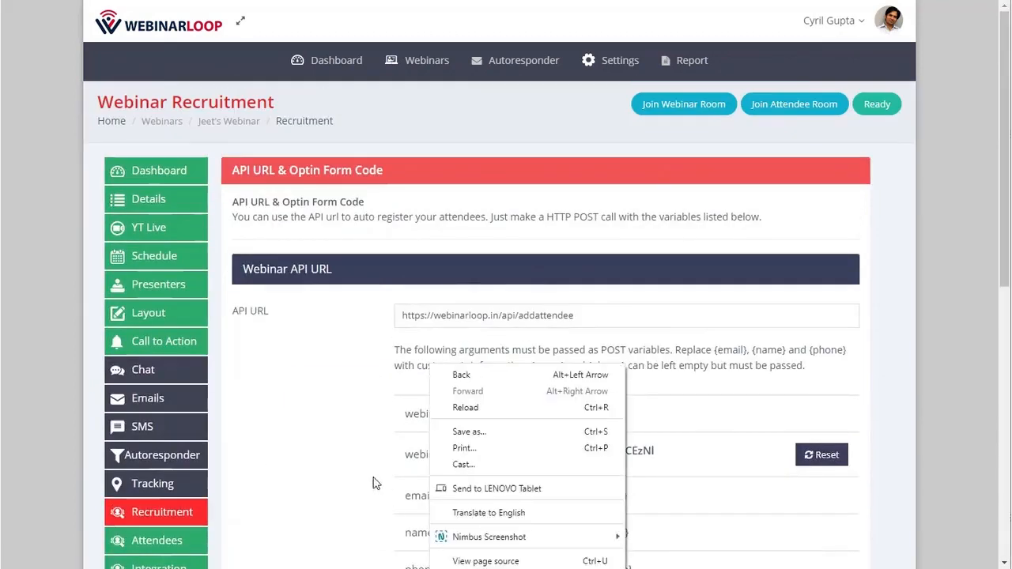
View the webinar's list of attendees and examine the opt-in form code for the Leads2list & Ads2list integration
click(157, 540)
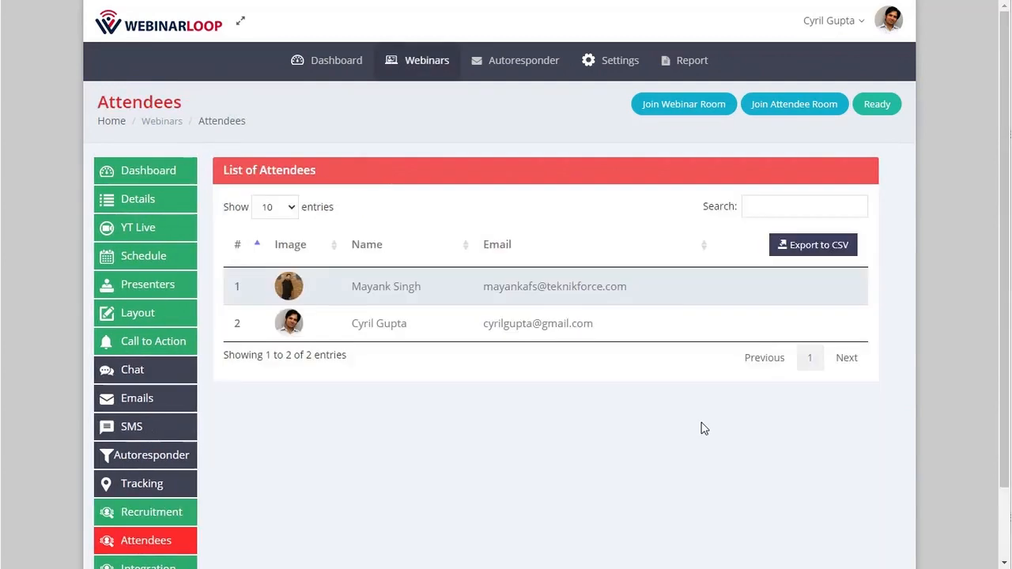
scroll(312, 492, down, 1)
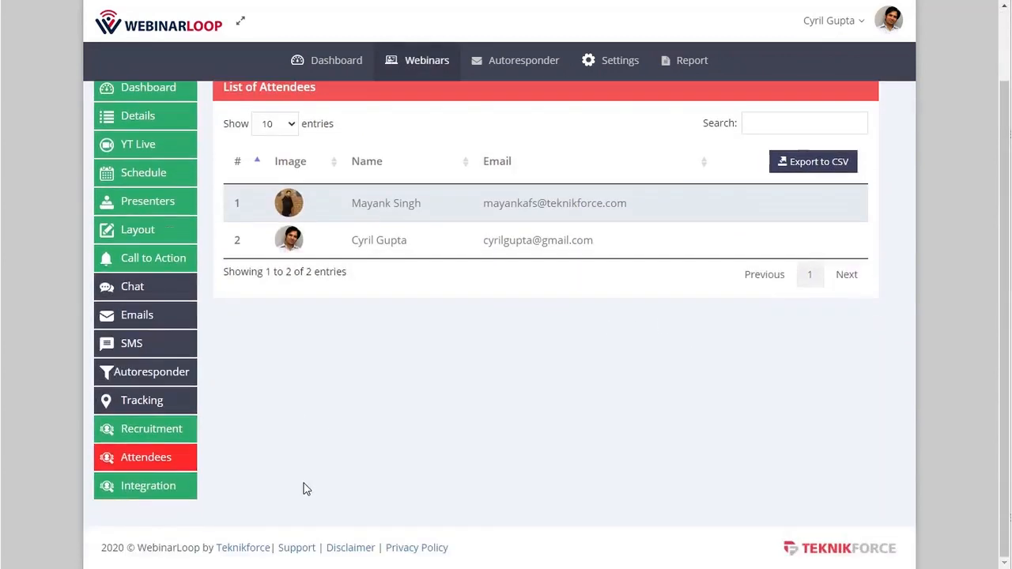
click(169, 496)
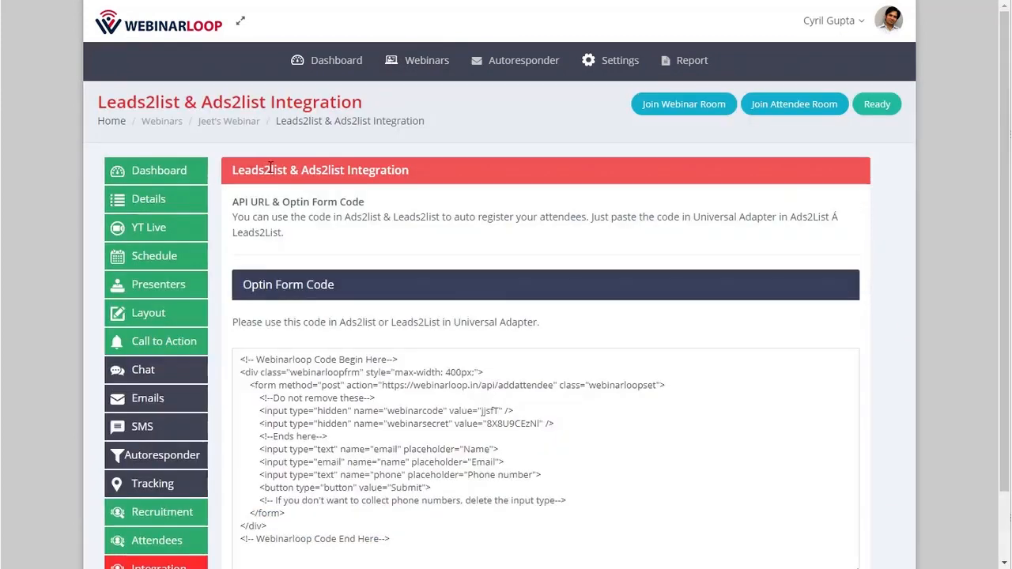
drag(271, 168, 344, 186)
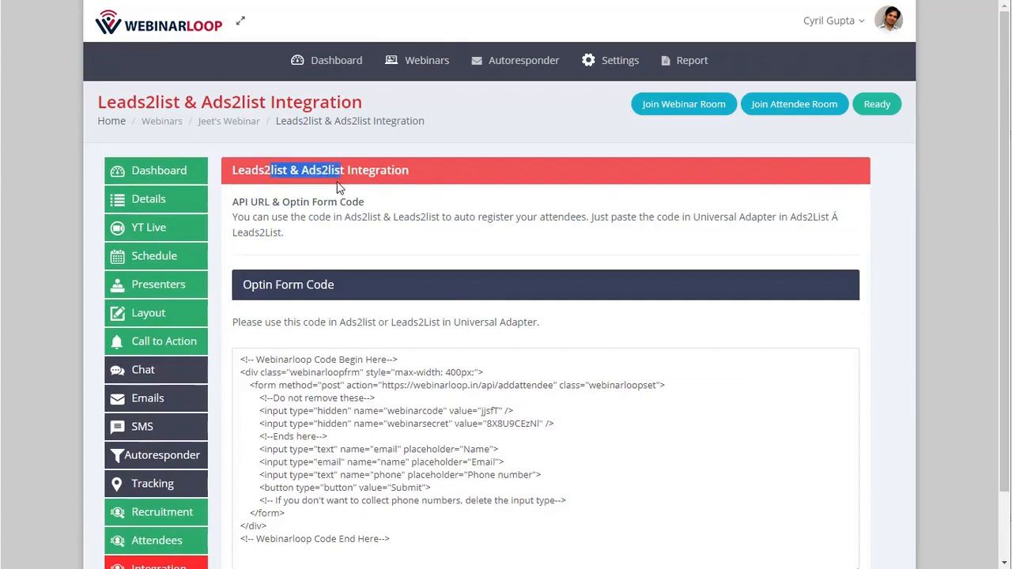
scroll(208, 342, down, 2)
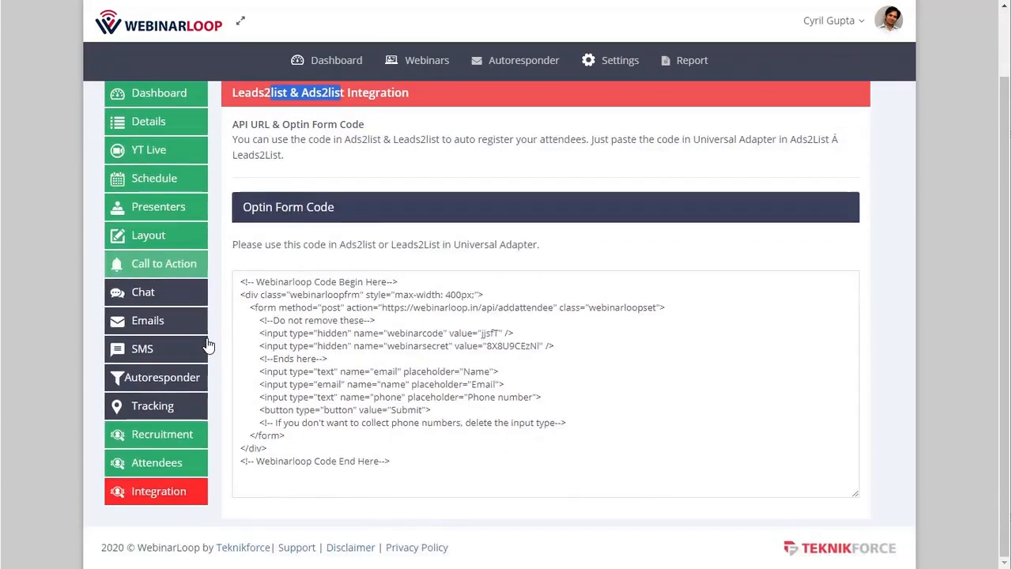
scroll(188, 253, up, 2)
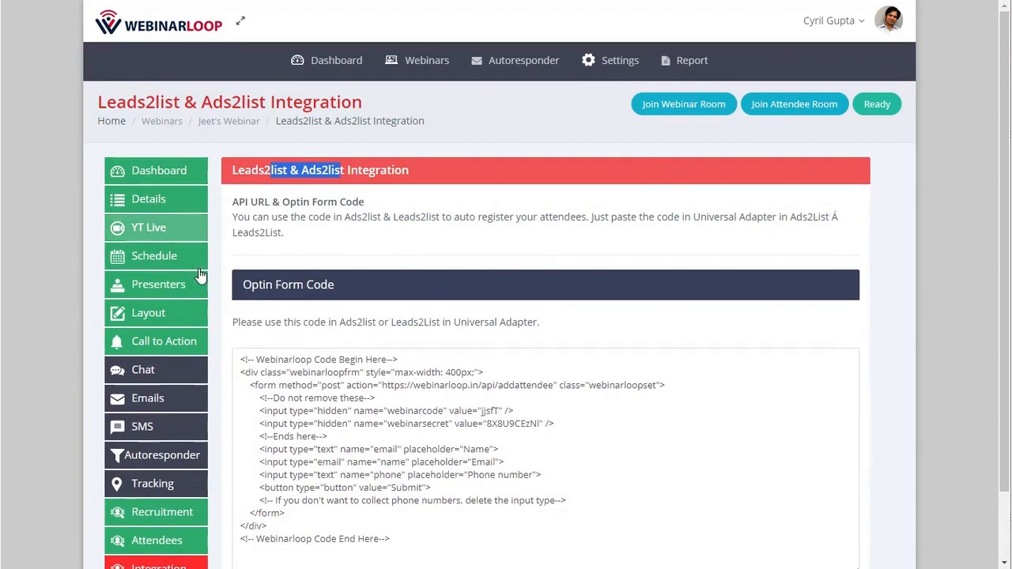
Join the webinar room, dismiss its usage guide and start the call with camera access allowed
click(685, 111)
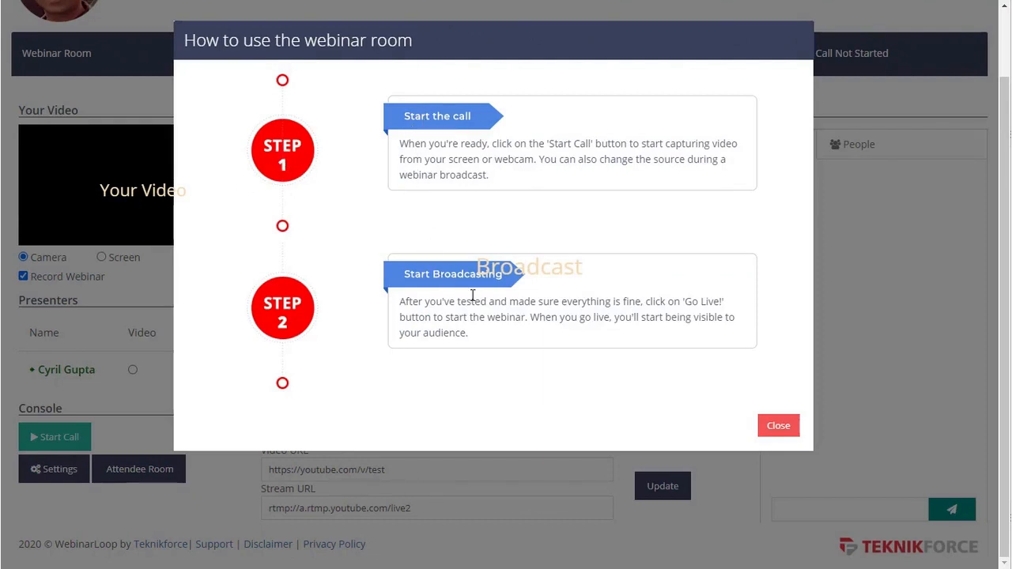
click(776, 431)
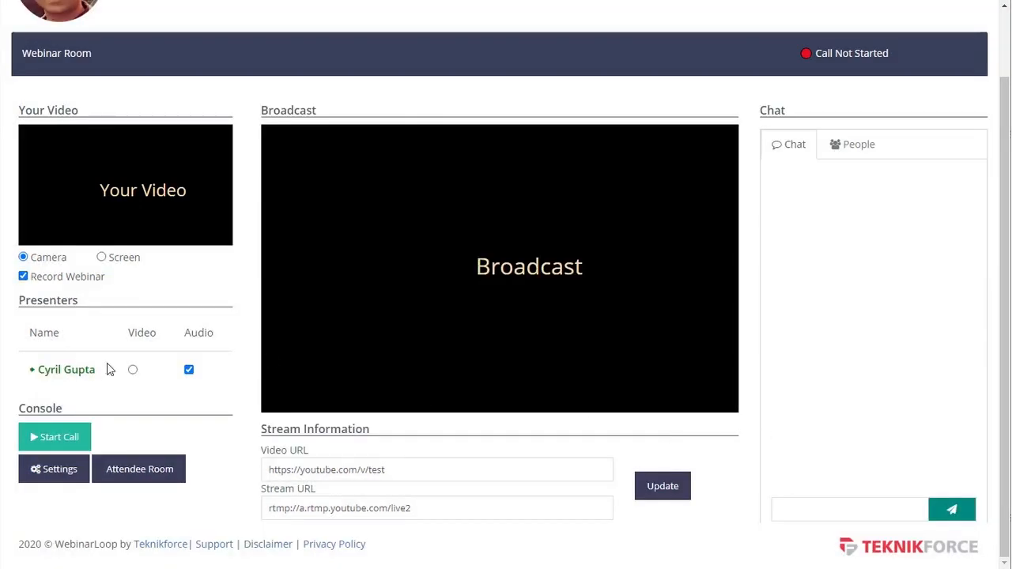
click(73, 441)
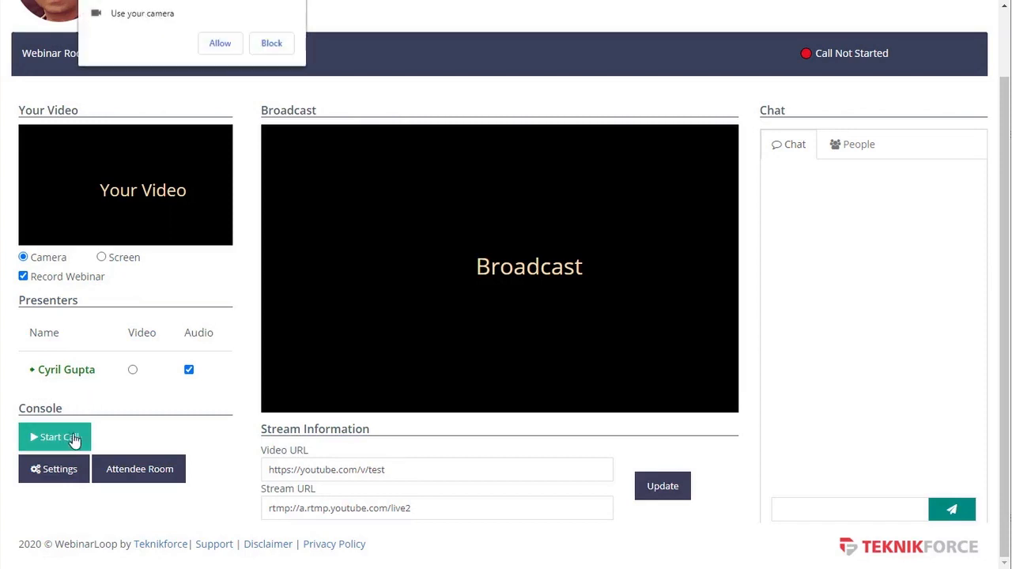
click(220, 45)
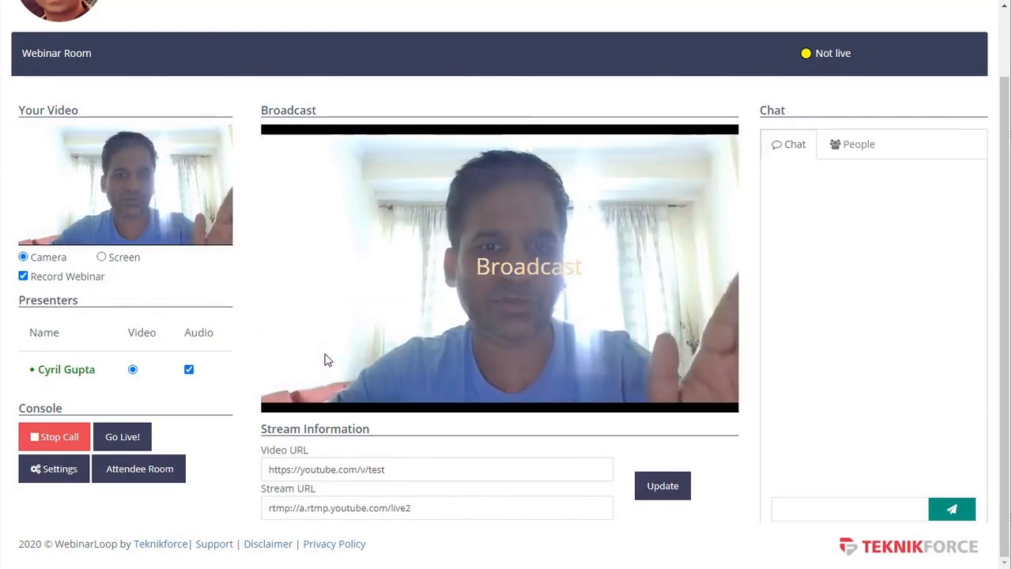
Take the webinar live and switch the presenter's video source from the camera to sharing the entire screen
click(126, 436)
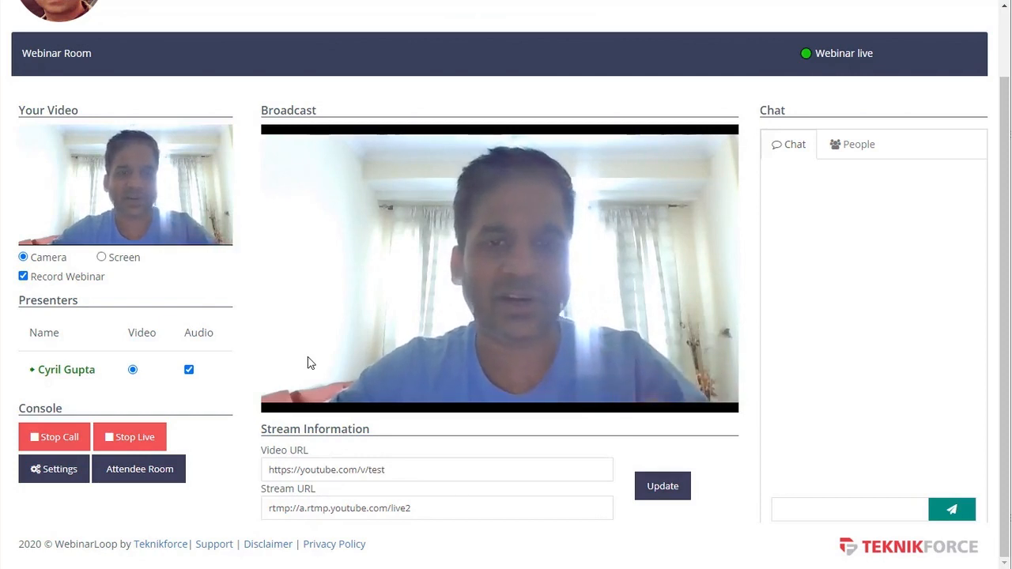
click(122, 261)
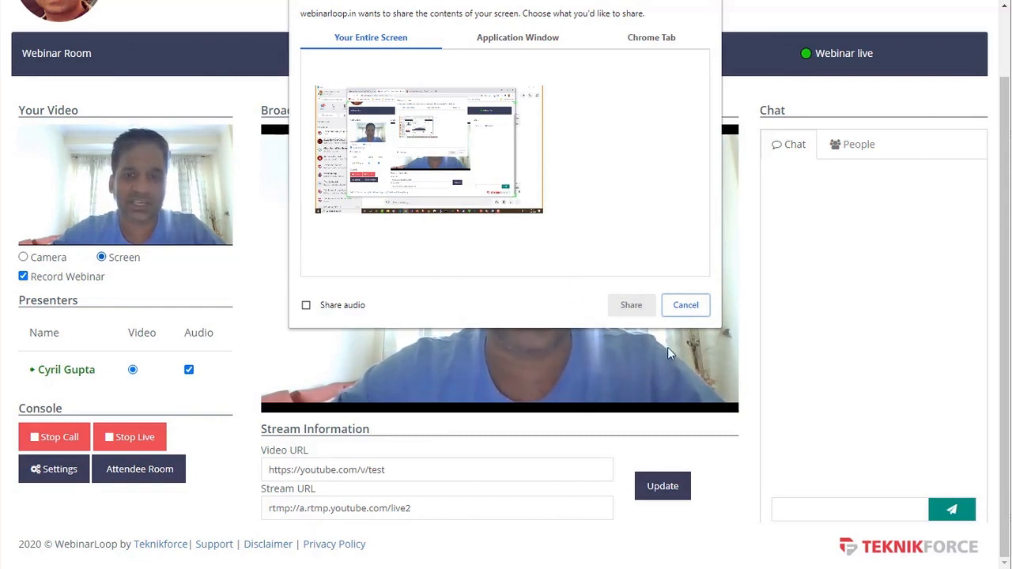
click(390, 163)
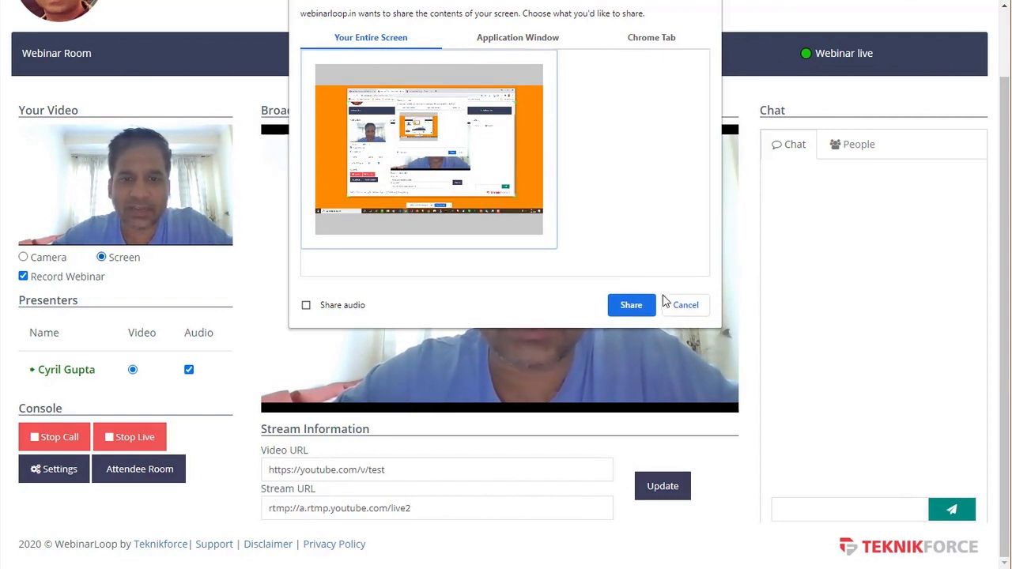
click(637, 309)
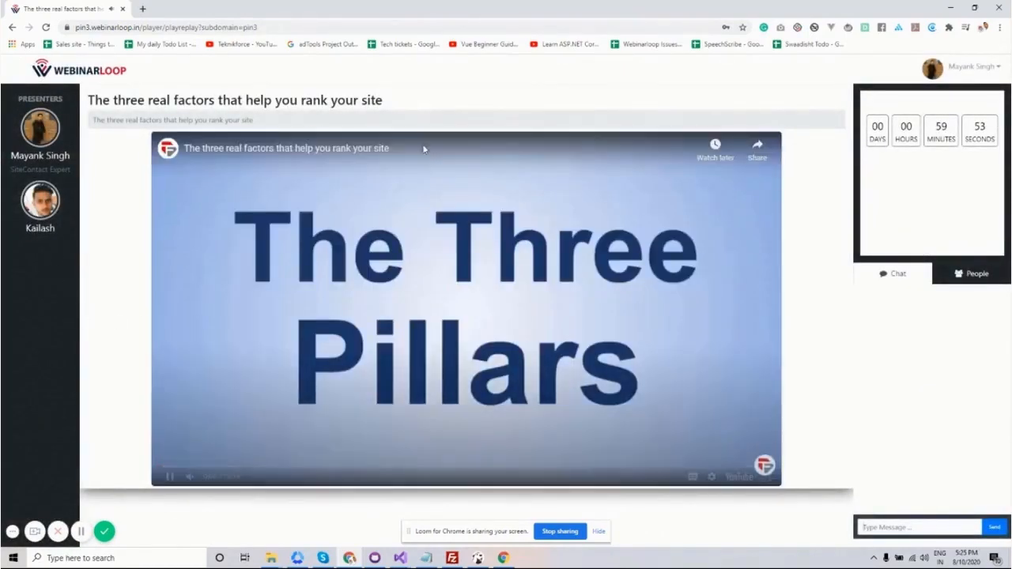
In the webinar replay room, view the people list and send the chat messages "Hey I" and "I am in"
click(954, 285)
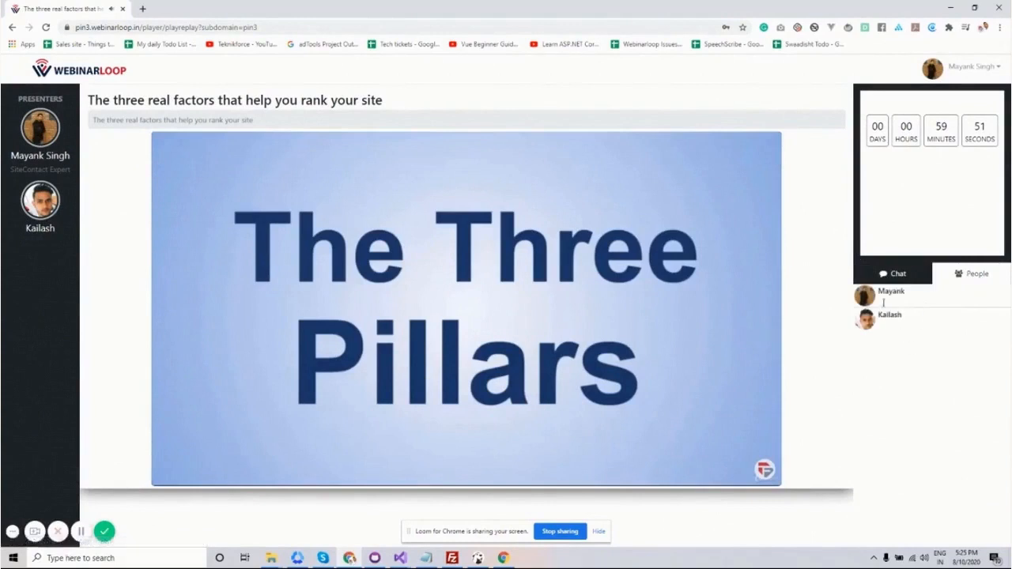
click(878, 274)
click(900, 527)
text(He)
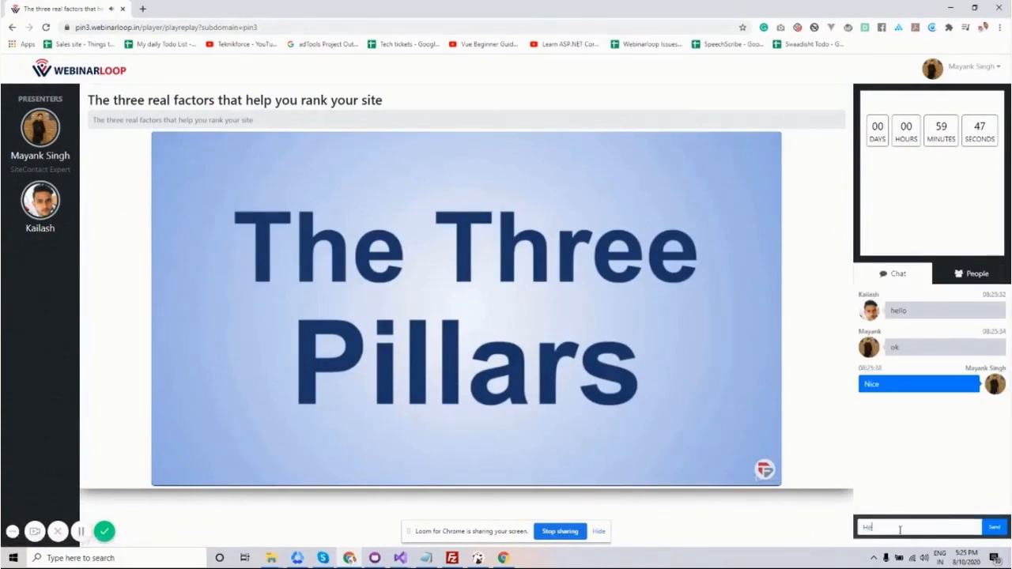
text(y I)
key(Return)
text(I am in)
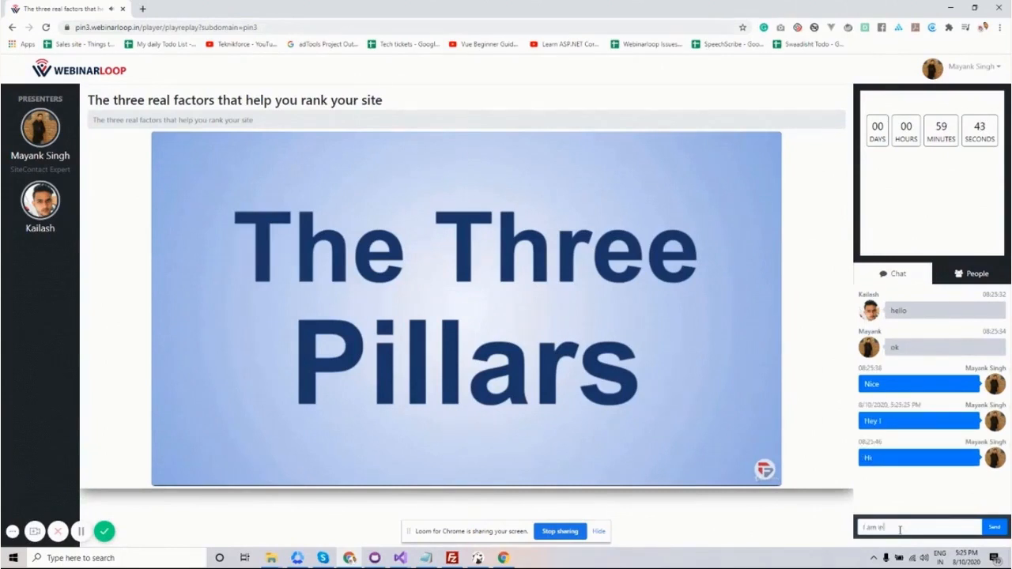
key(Return)
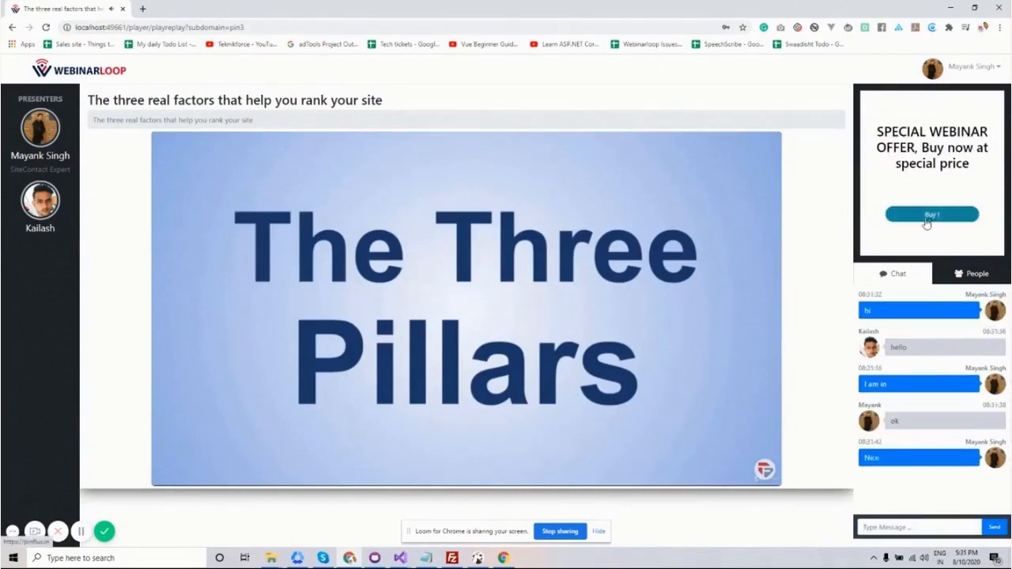
Follow the Buy link of the special webinar offer in the replay room
click(931, 216)
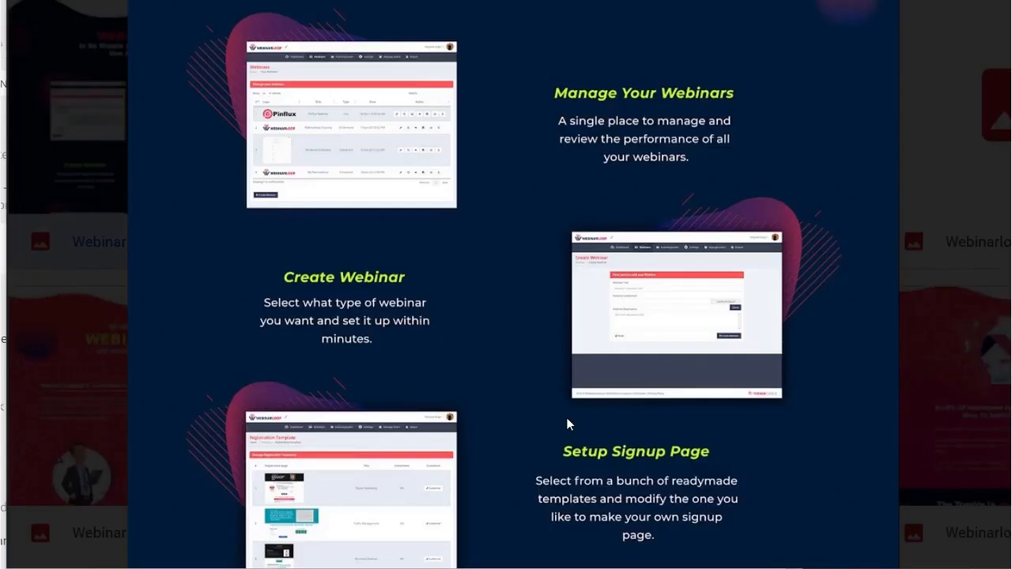
Examine the WebinarLoop sales page's feature sections, from managing webinars through email automation, chat and integrations to the member's area
drag(569, 456, 543, 294)
drag(537, 474, 518, 208)
drag(504, 408, 492, 145)
drag(474, 418, 474, 293)
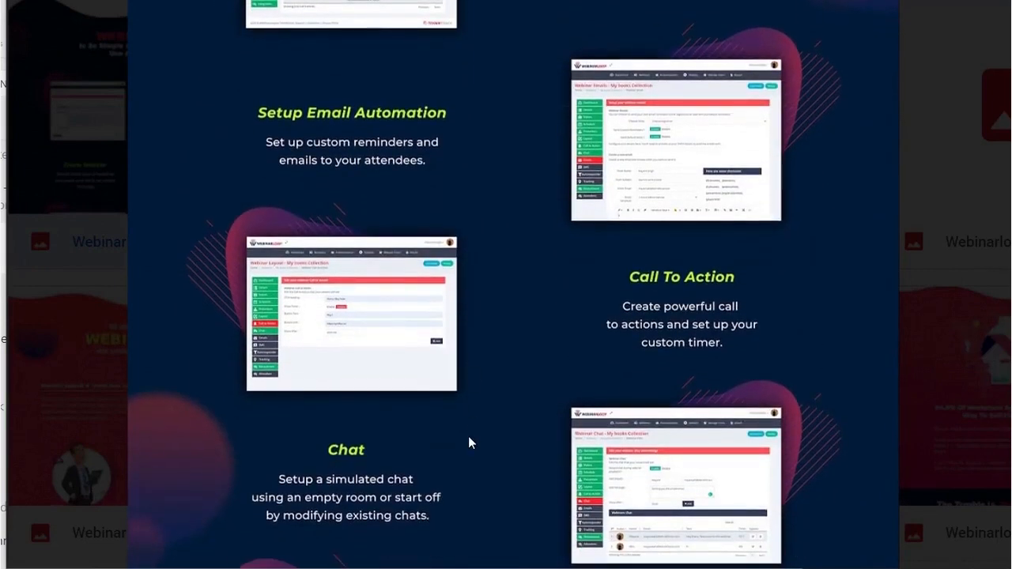
drag(468, 442, 465, 283)
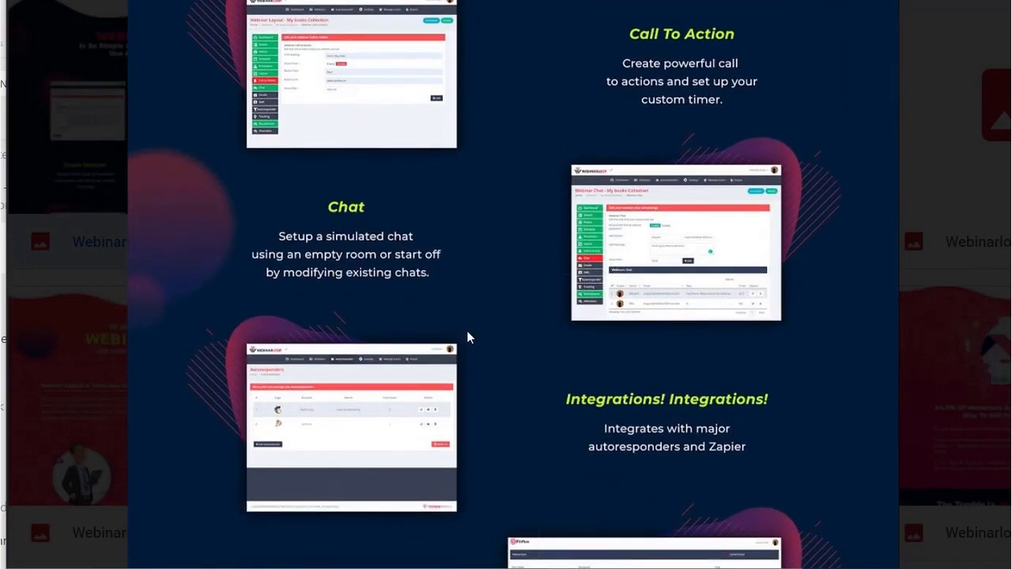
drag(467, 335, 466, 150)
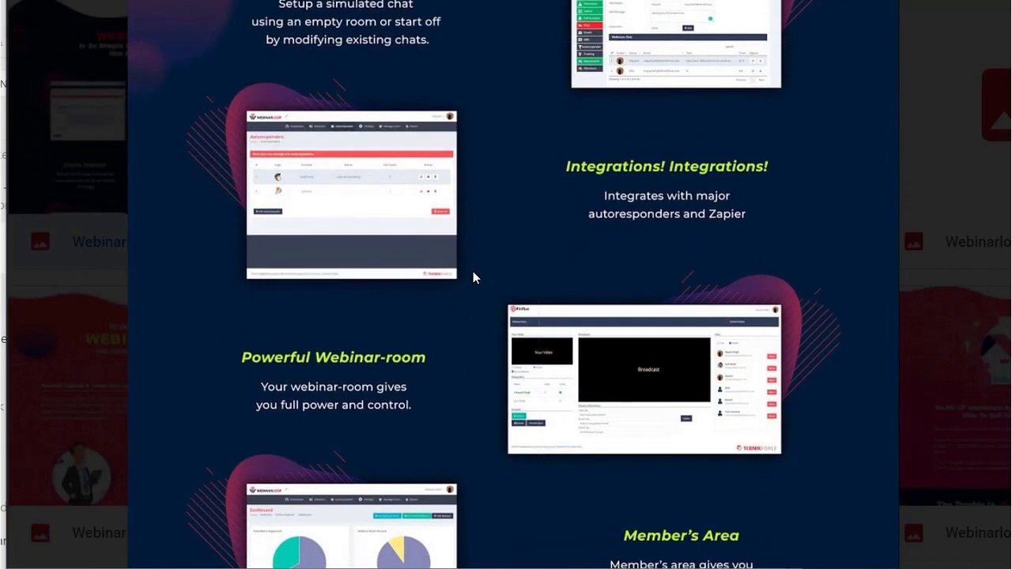
drag(475, 276, 481, 135)
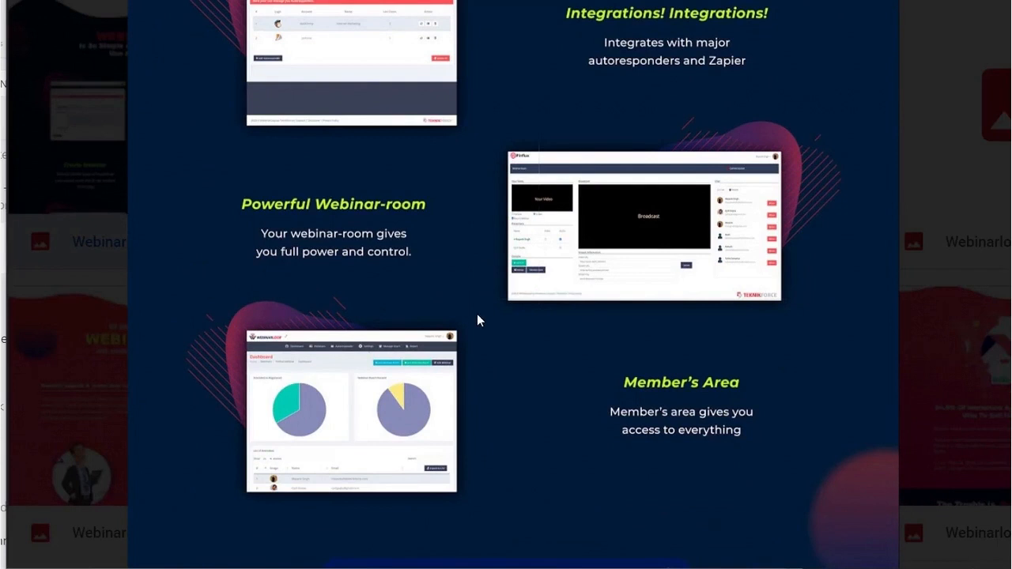
drag(461, 340, 470, 194)
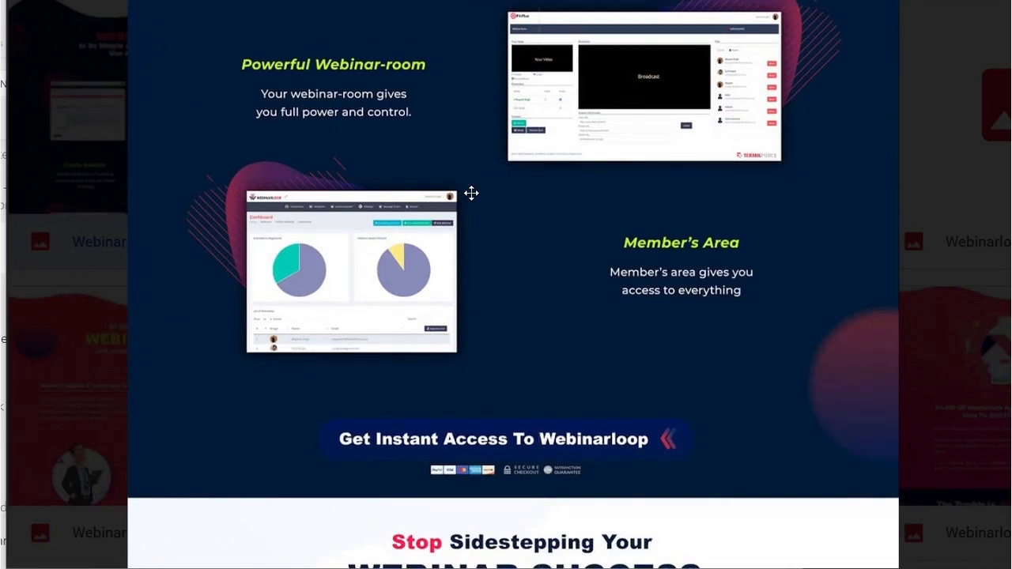
scroll(806, 504, down, 1)
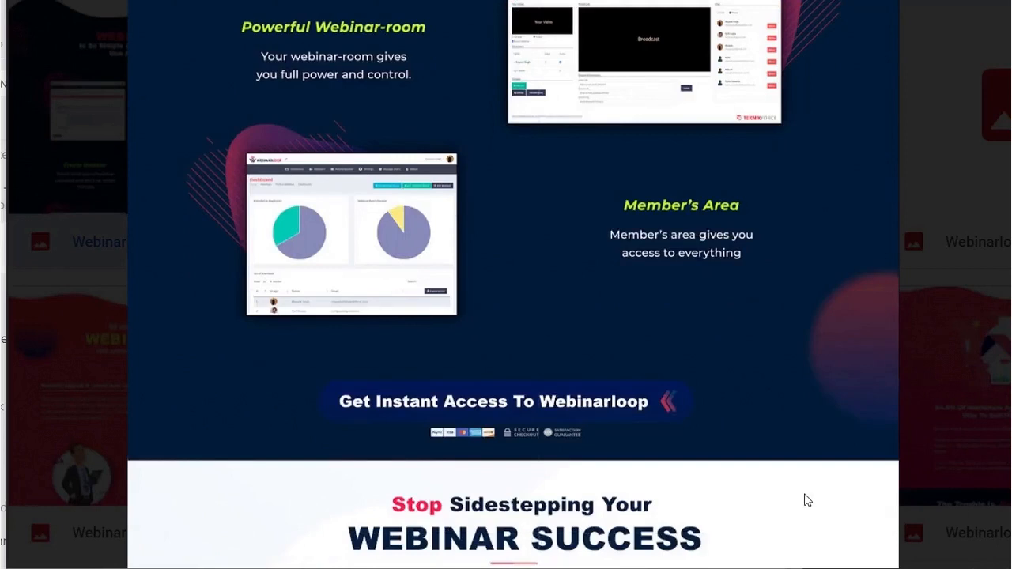